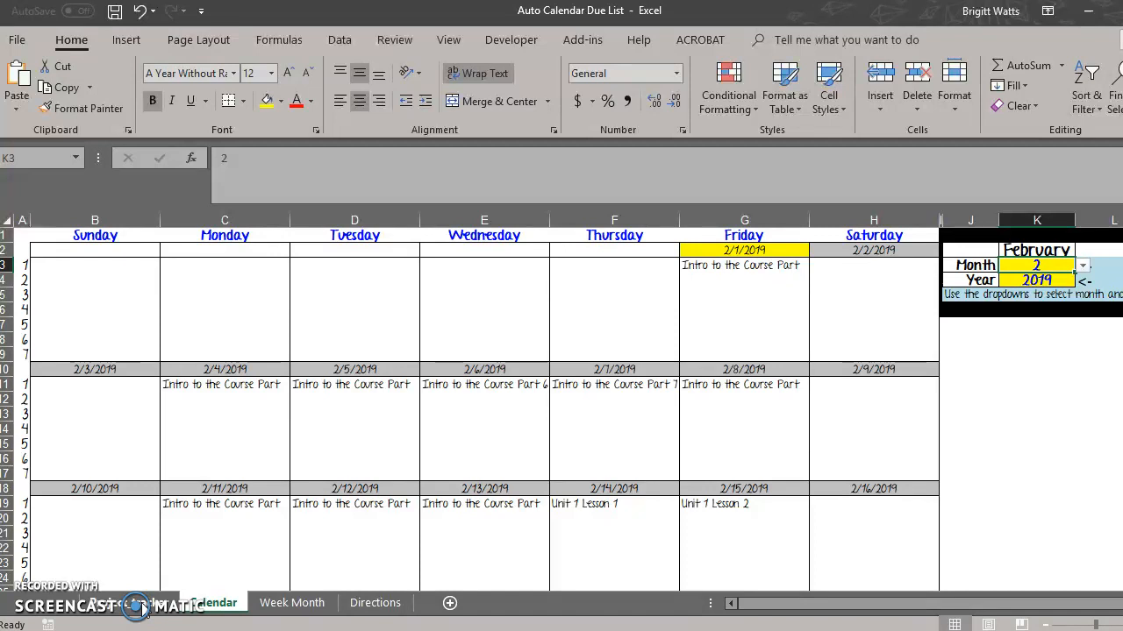
# Switch to the Project_tracker sheet and look over the school-calendar entries in A2:A12.
pyautogui.click(136, 604)
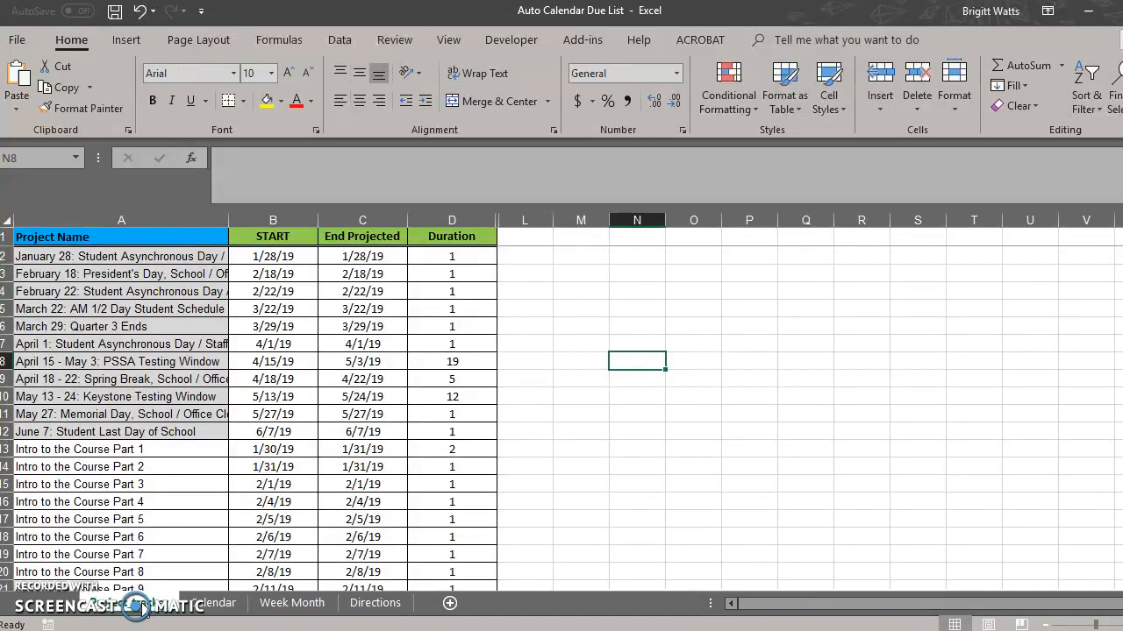
pyautogui.moveTo(142, 257); pyautogui.dragTo(147, 430)
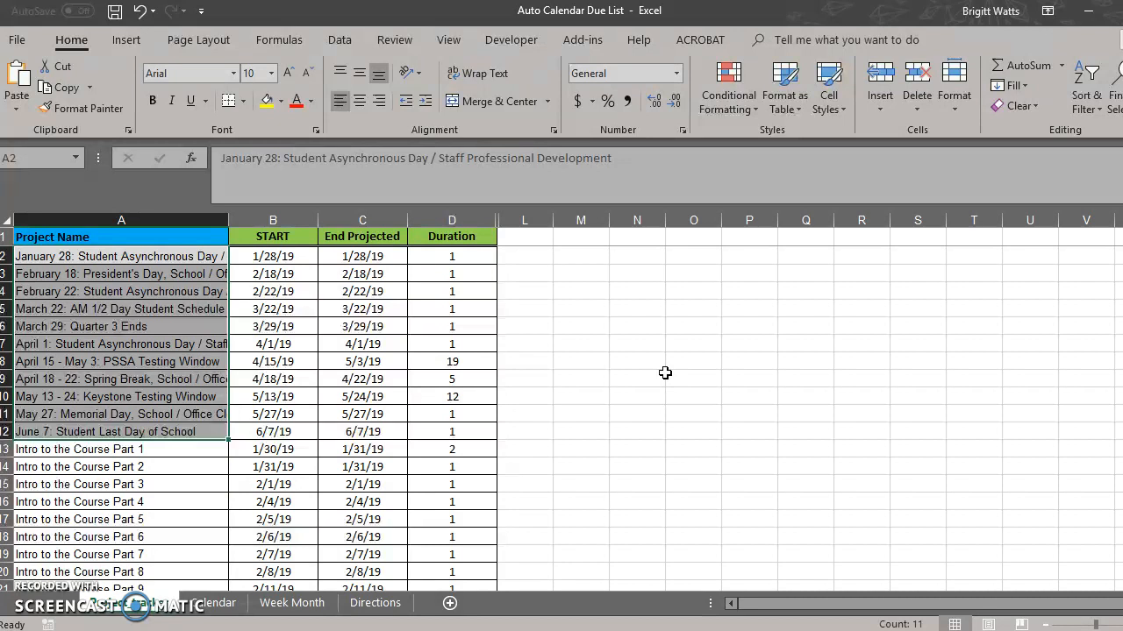
pyautogui.click(665, 373)
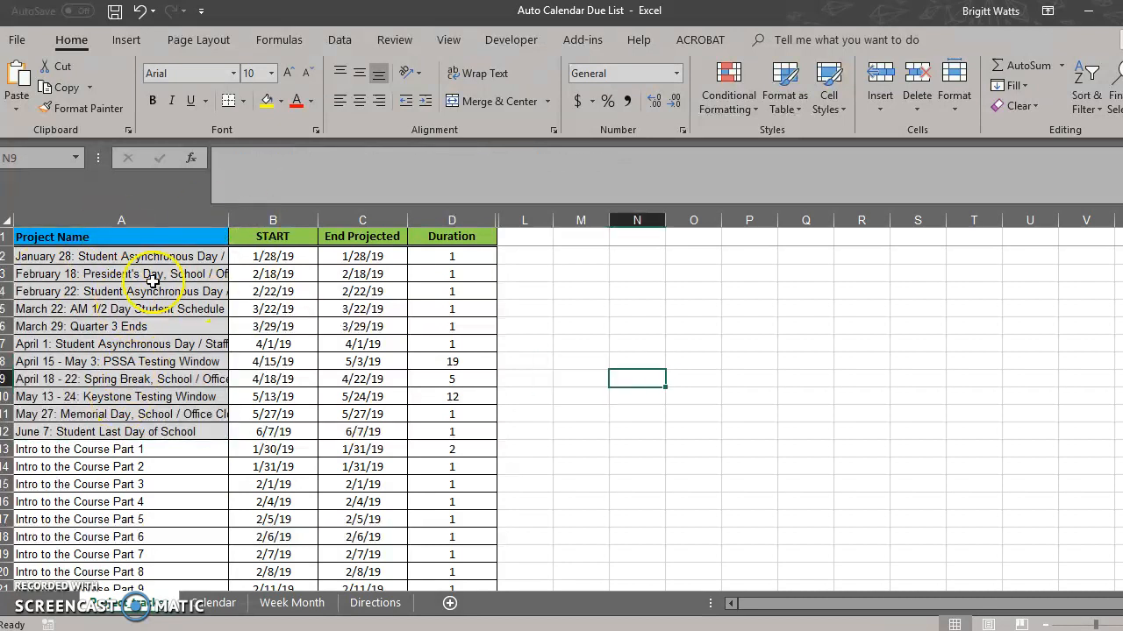
# Replace the first course entry's project name in A13 with Assignment xyz.
pyautogui.click(174, 447)
pyautogui.scroll(-3, 679, 426)
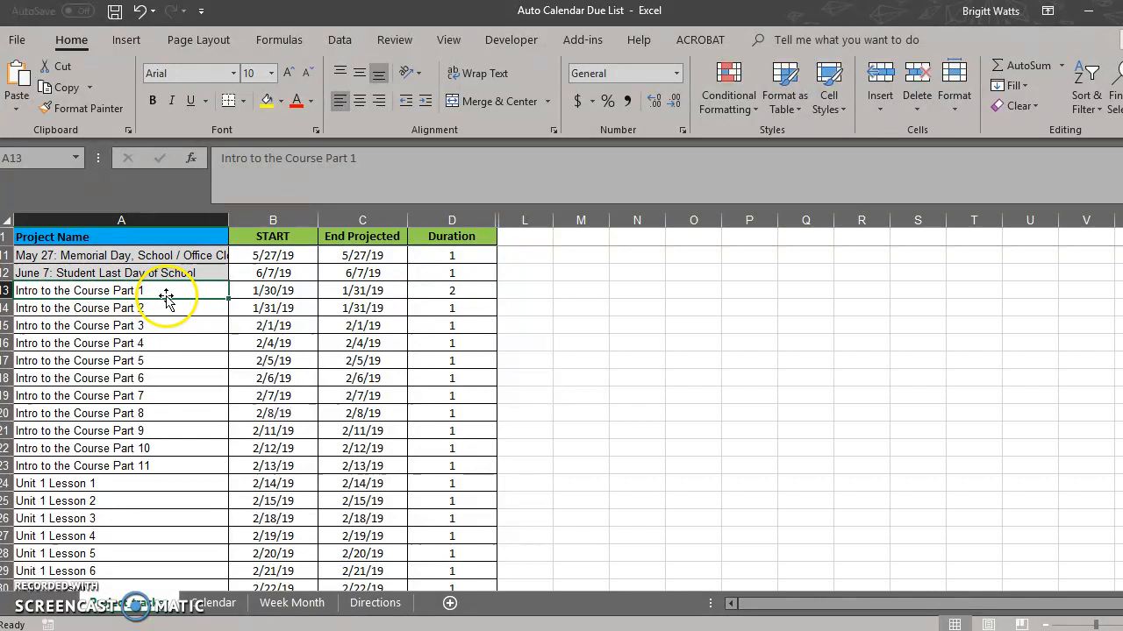
pyautogui.scroll(3, 169, 474)
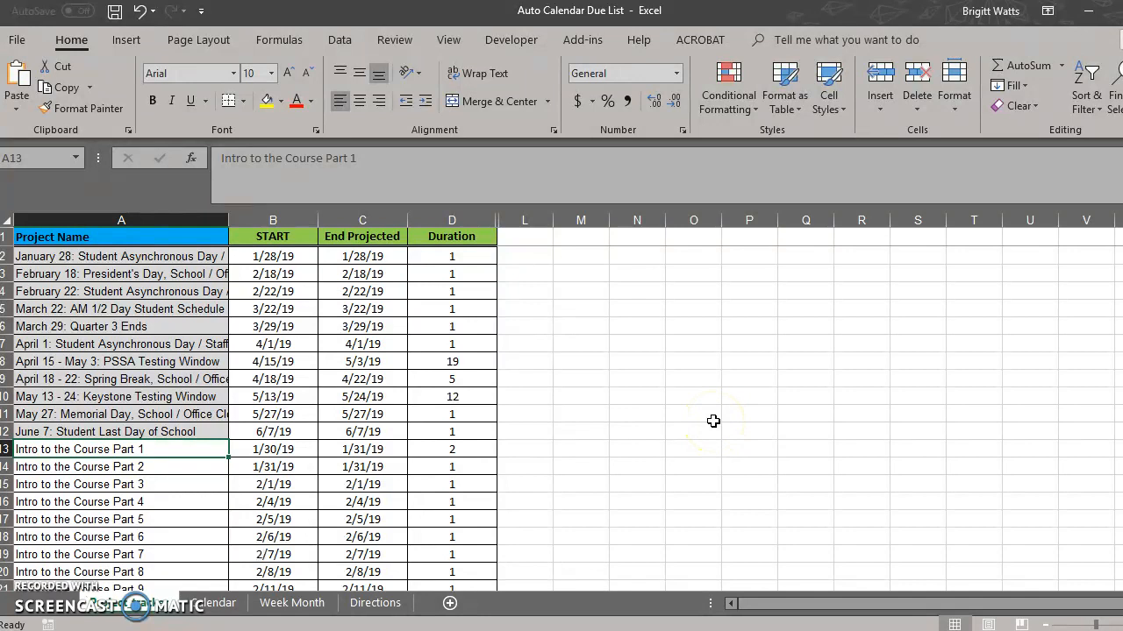
pyautogui.write('Assignment xyz')
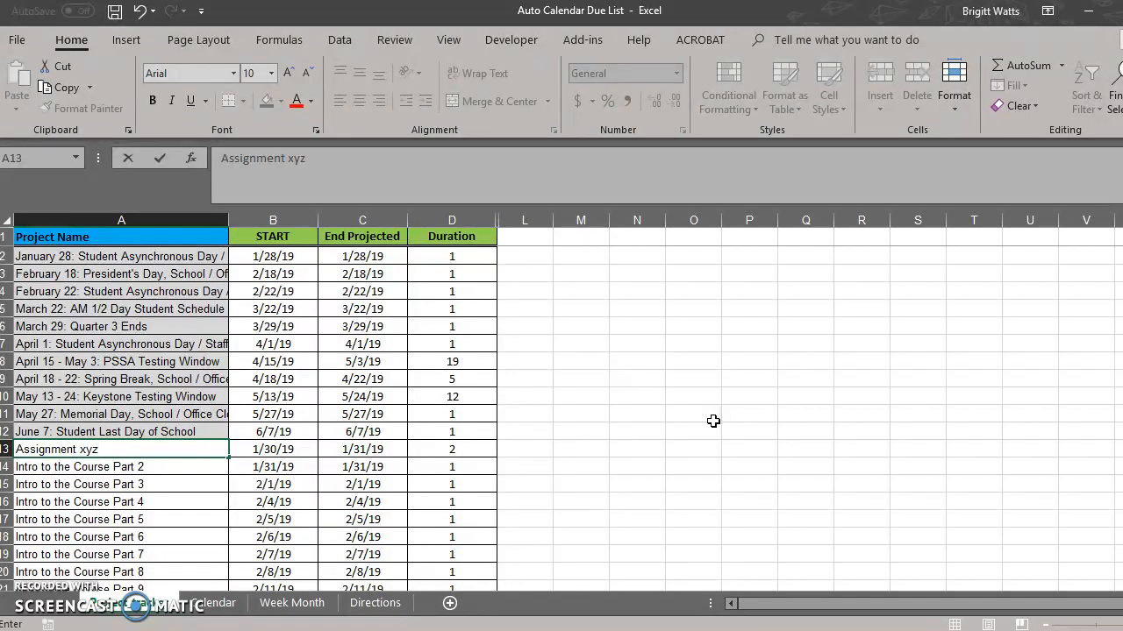
pyautogui.press('Tab')
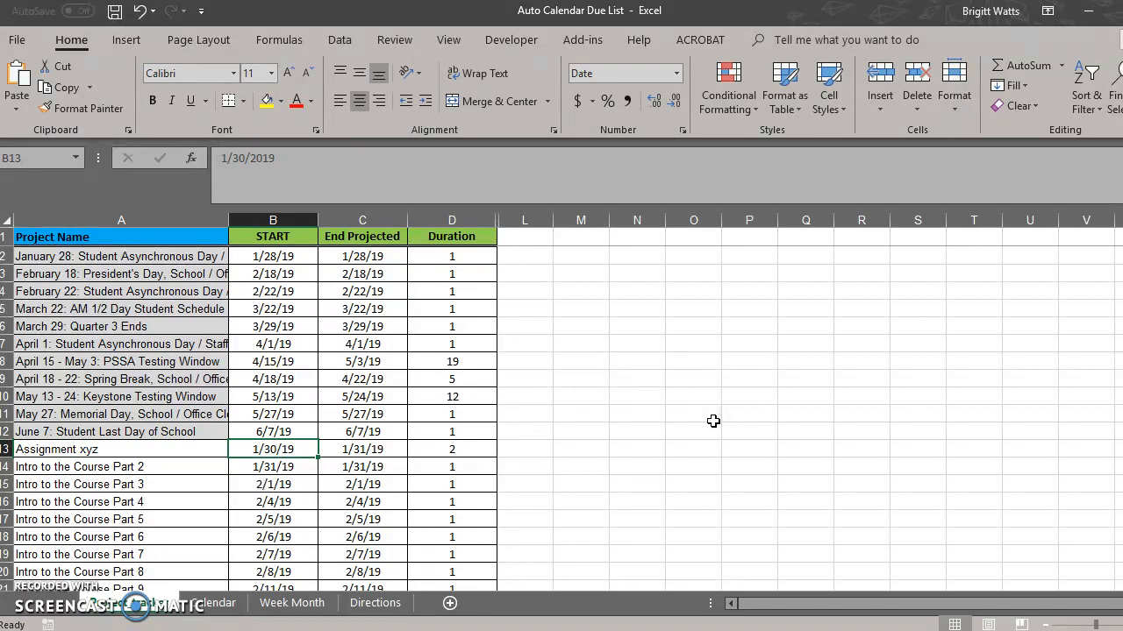
# Set the End Projected date of Assignment xyz to 2/3/2019 and check its duration formula.
pyautogui.press('Right')
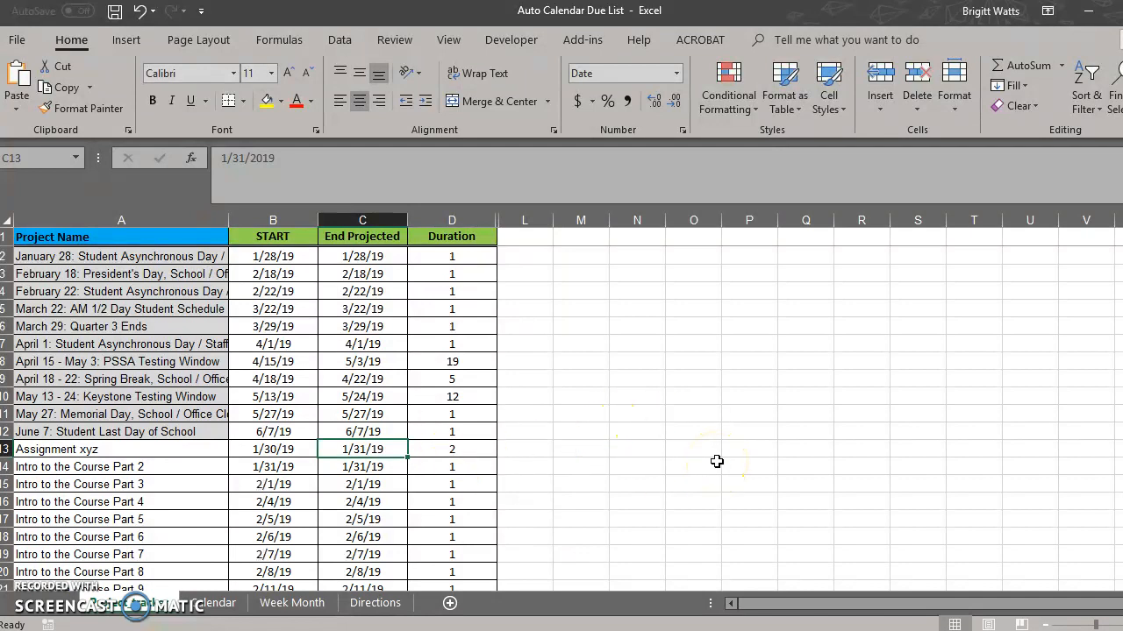
pyautogui.write('2/')
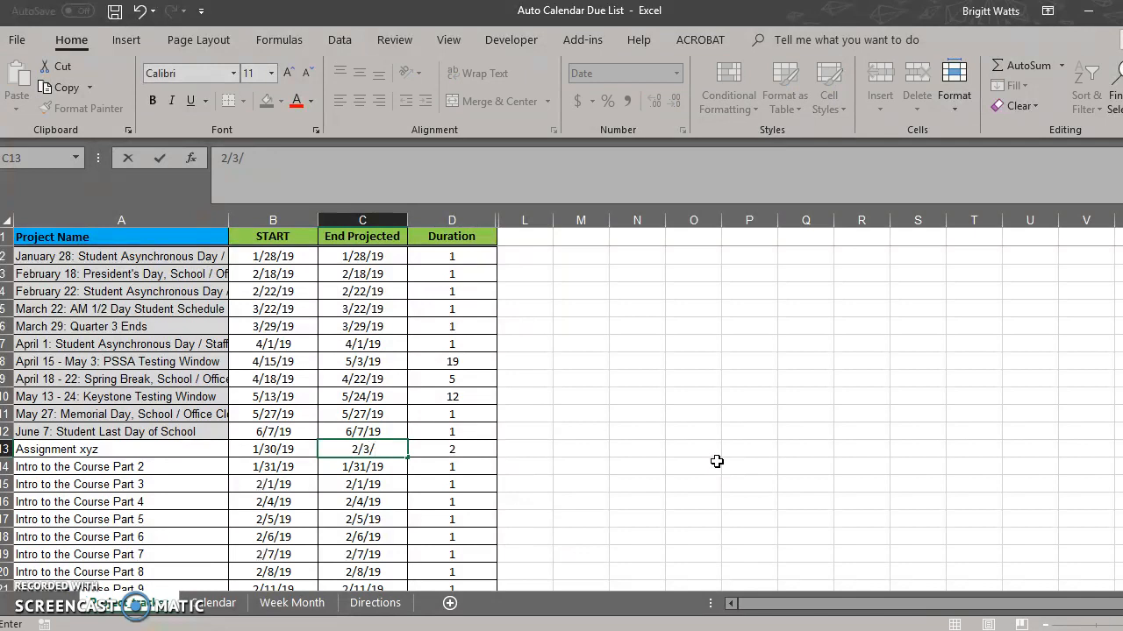
pyautogui.press('Return')
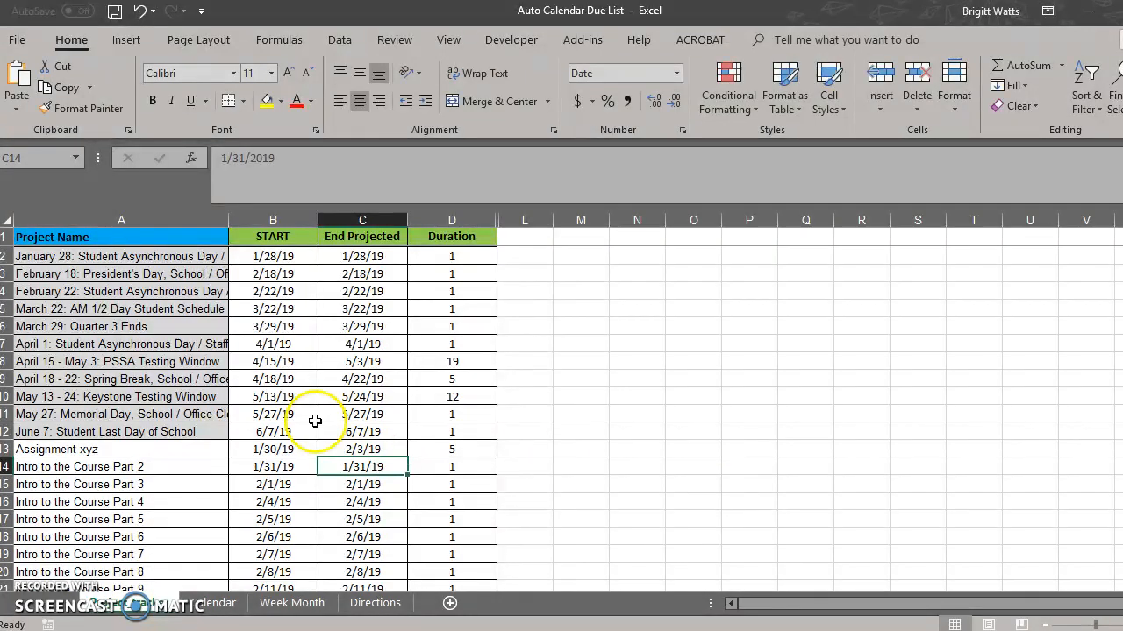
pyautogui.press('Up')
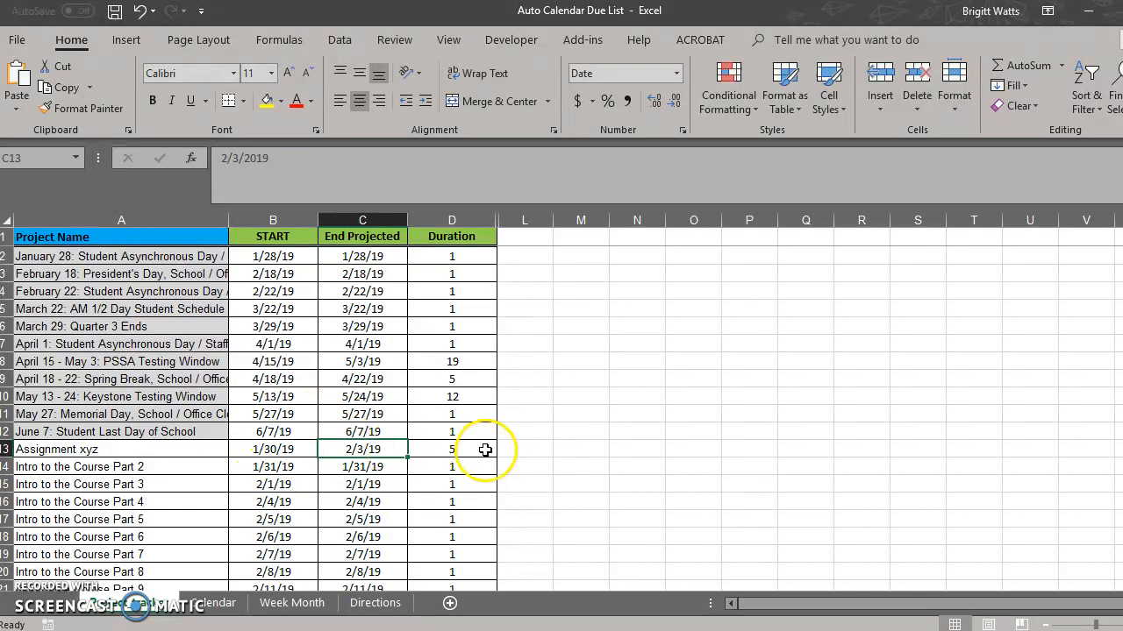
pyautogui.click(485, 451)
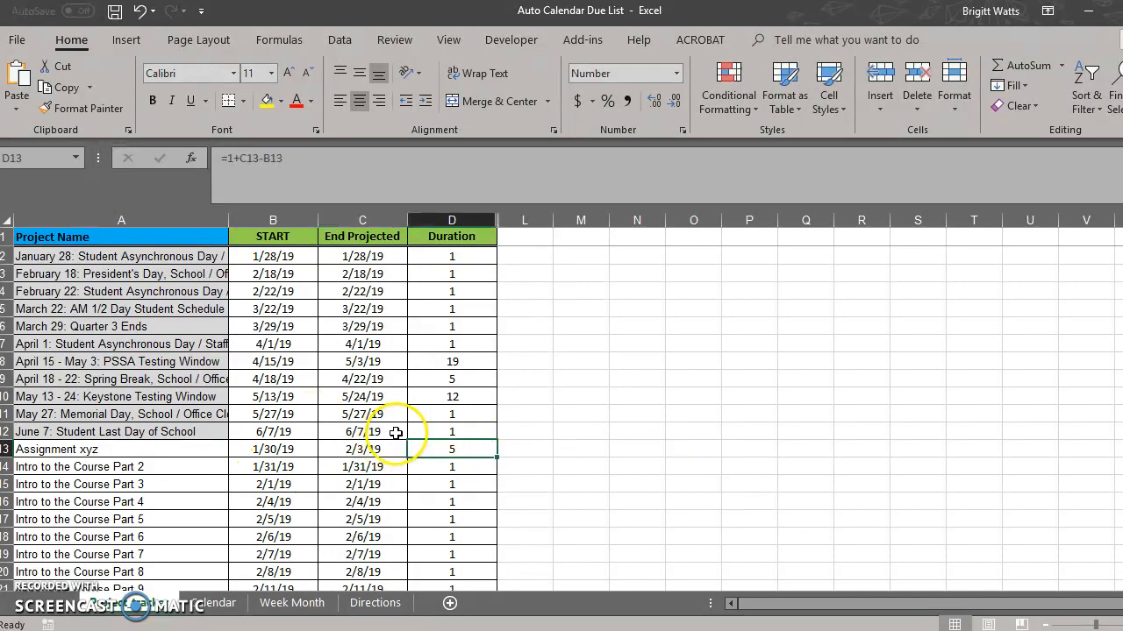
# Examine the rest of the project list down to the Unit 2 Lesson 11 row and its dates.
pyautogui.scroll(-2, 647, 436)
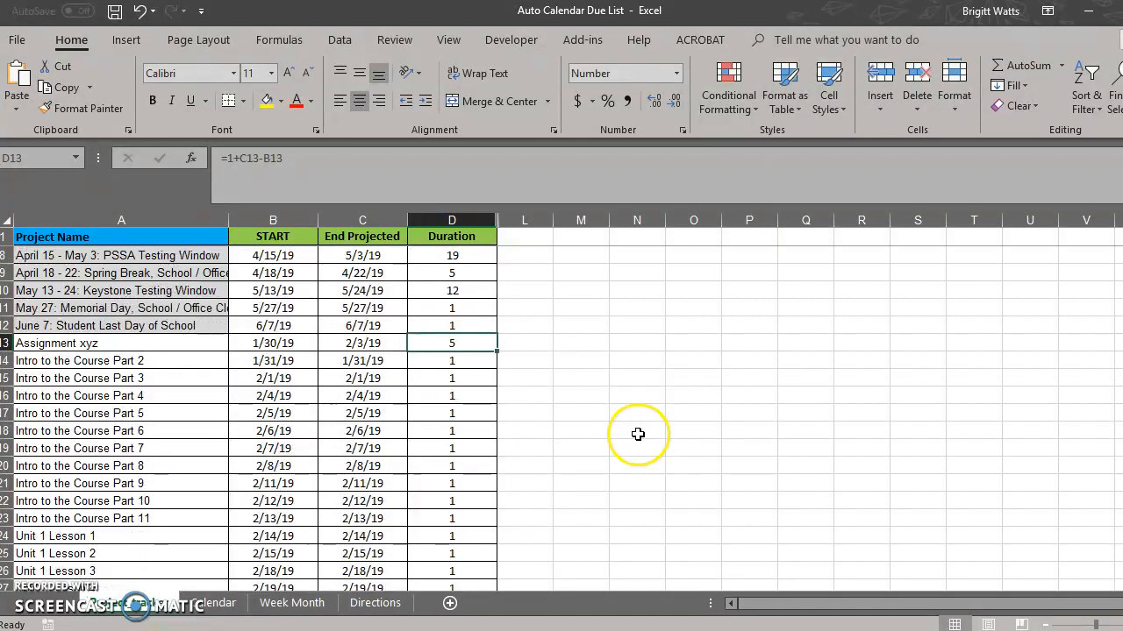
pyautogui.scroll(-5, 449, 446)
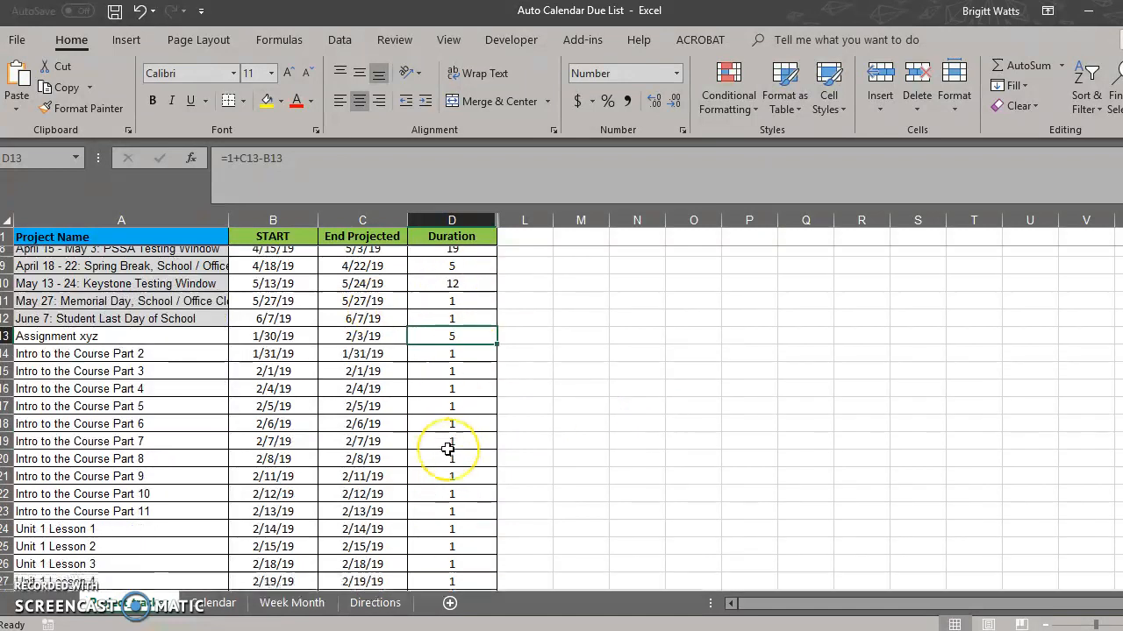
pyautogui.scroll(-5, 447, 449)
pyautogui.scroll(12, 448, 449)
pyautogui.scroll(-5, 448, 448)
pyautogui.scroll(-5, 447, 448)
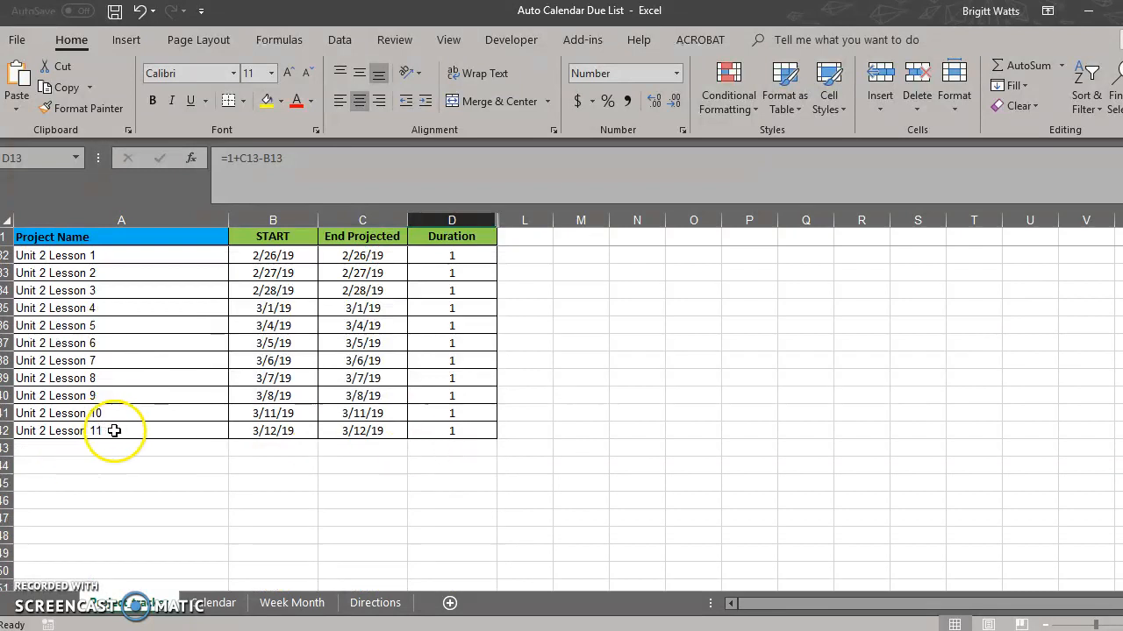
pyautogui.moveTo(146, 430); pyautogui.dragTo(456, 433)
pyautogui.scroll(10, 661, 417)
pyautogui.click(661, 417)
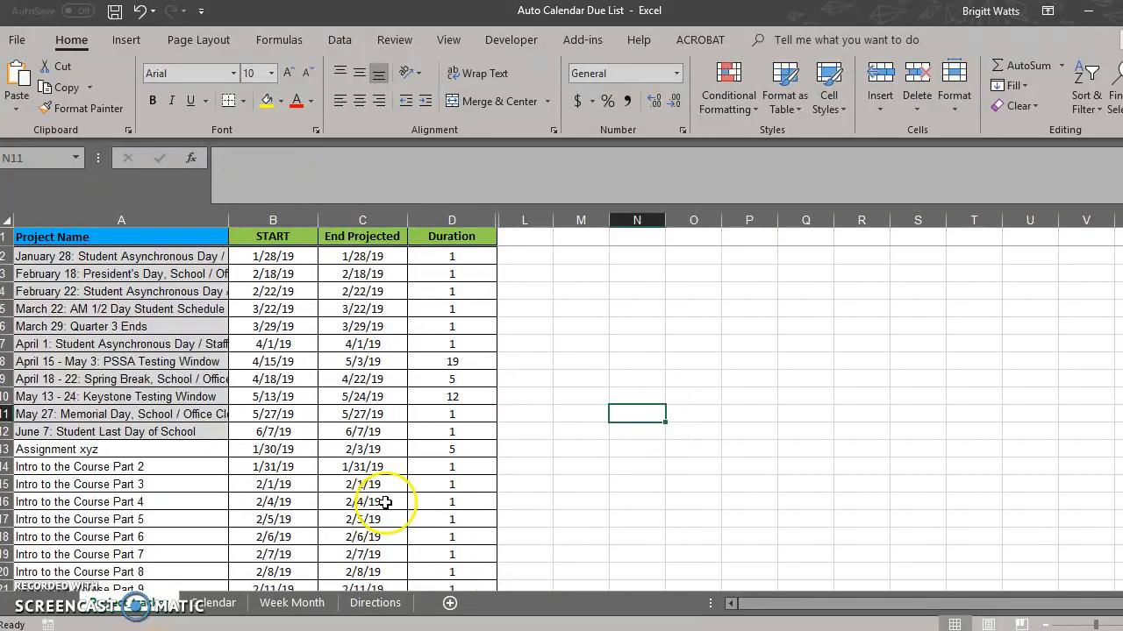
# Open the Calendar sheet and check the Assignment xyz entry on 2/1/2019.
pyautogui.click(224, 606)
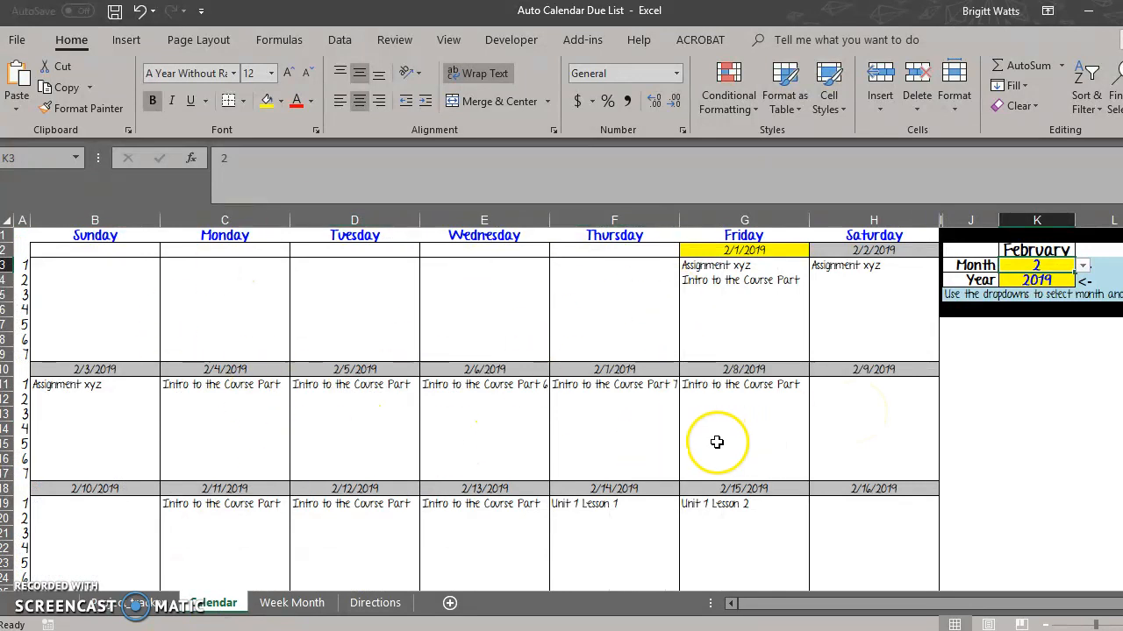
pyautogui.click(761, 305)
pyautogui.click(757, 265)
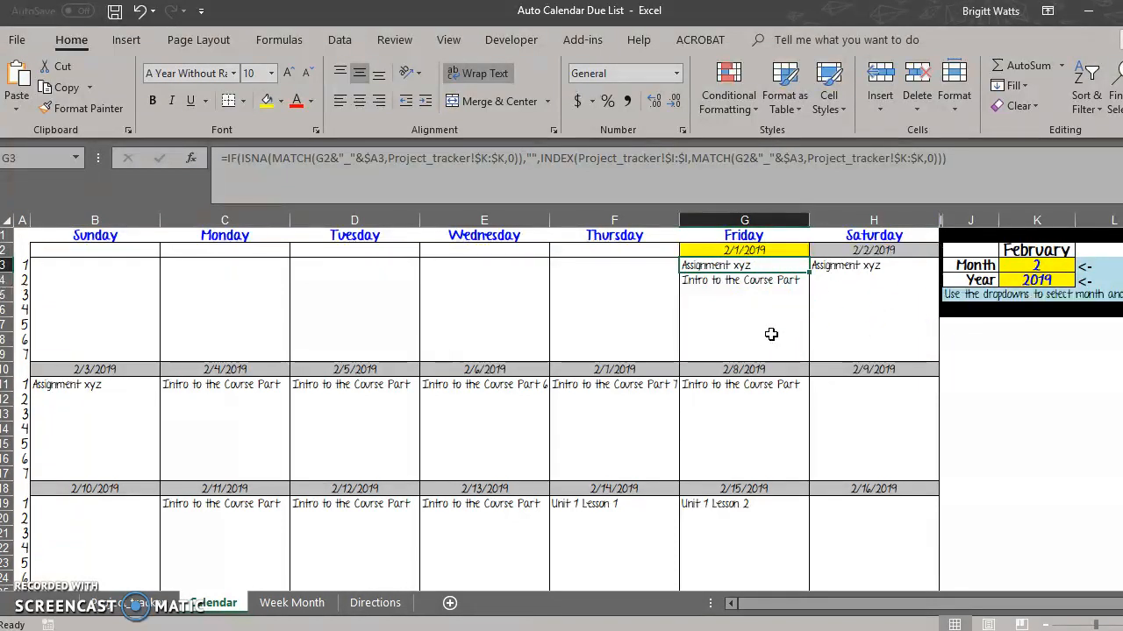
# Return to the Project_tracker sheet and review the start and end dates of Assignment xyz.
pyautogui.click(134, 603)
pyautogui.click(100, 450)
pyautogui.click(298, 450)
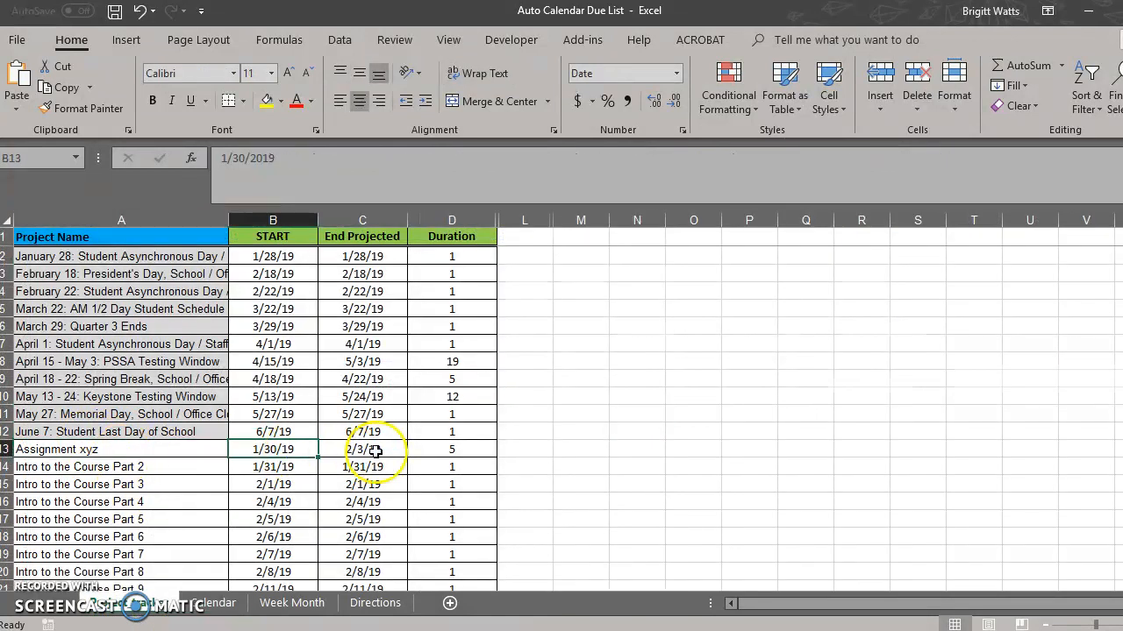
pyautogui.click(375, 450)
# Set the Calendar sheet's month to 1 and review the assignments in the last week of January.
pyautogui.click(215, 604)
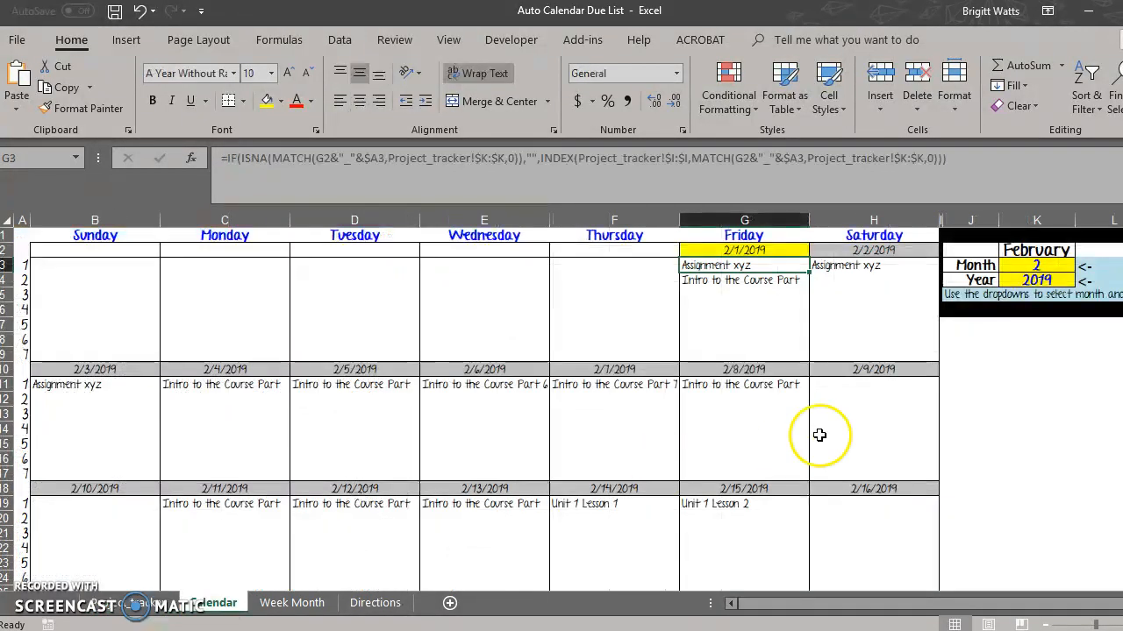
pyautogui.click(1067, 270)
pyautogui.click(1085, 268)
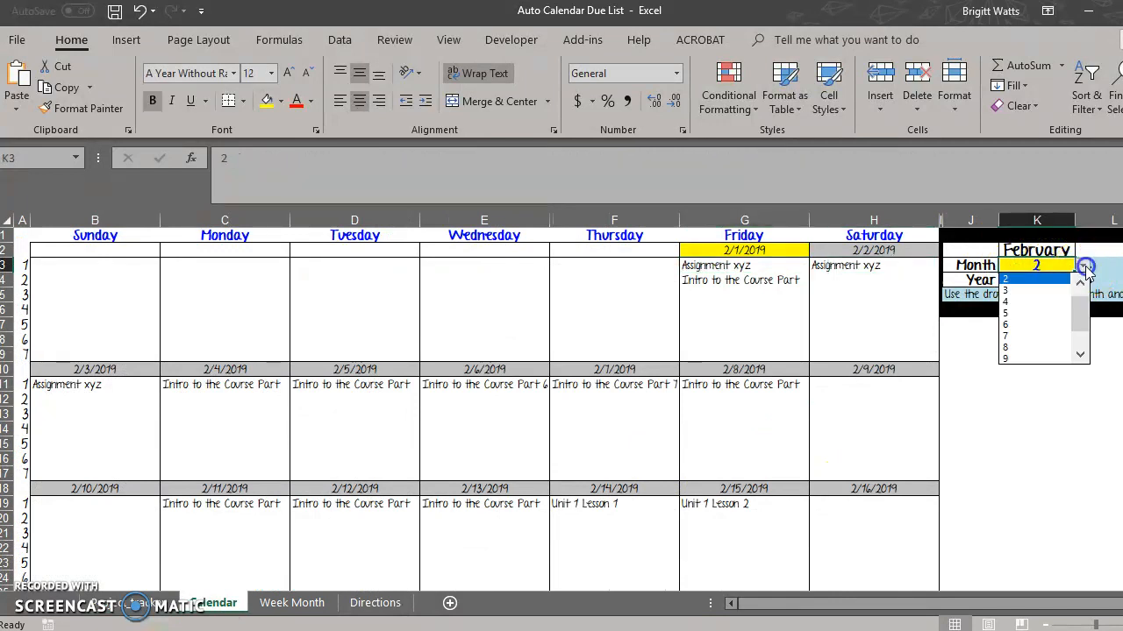
pyautogui.click(1079, 281)
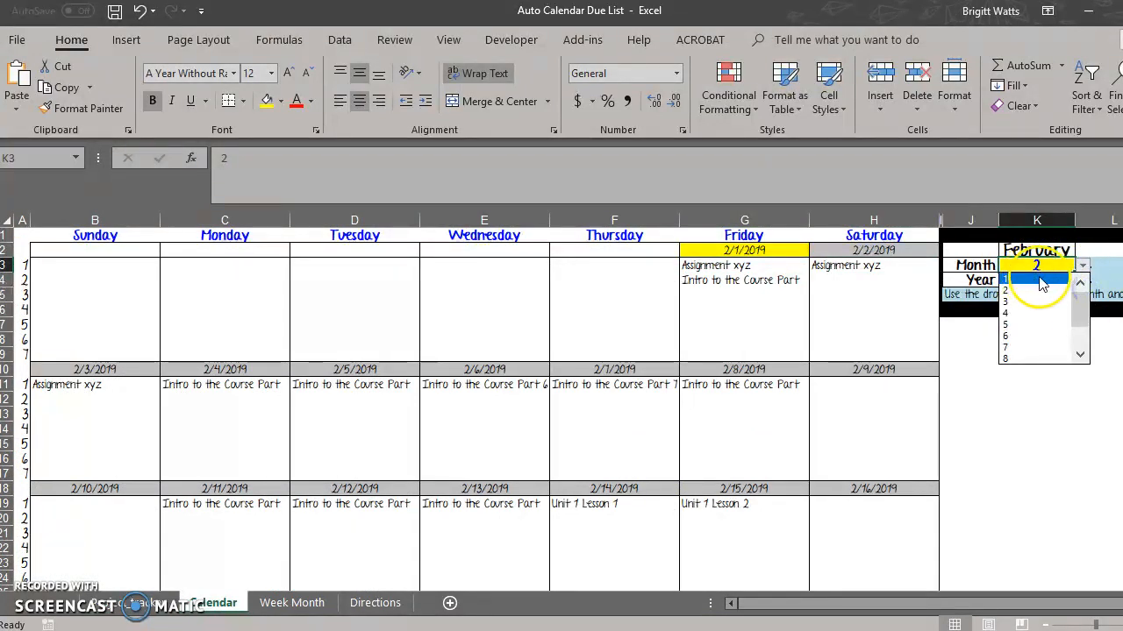
pyautogui.click(1039, 279)
pyautogui.scroll(-10, 571, 351)
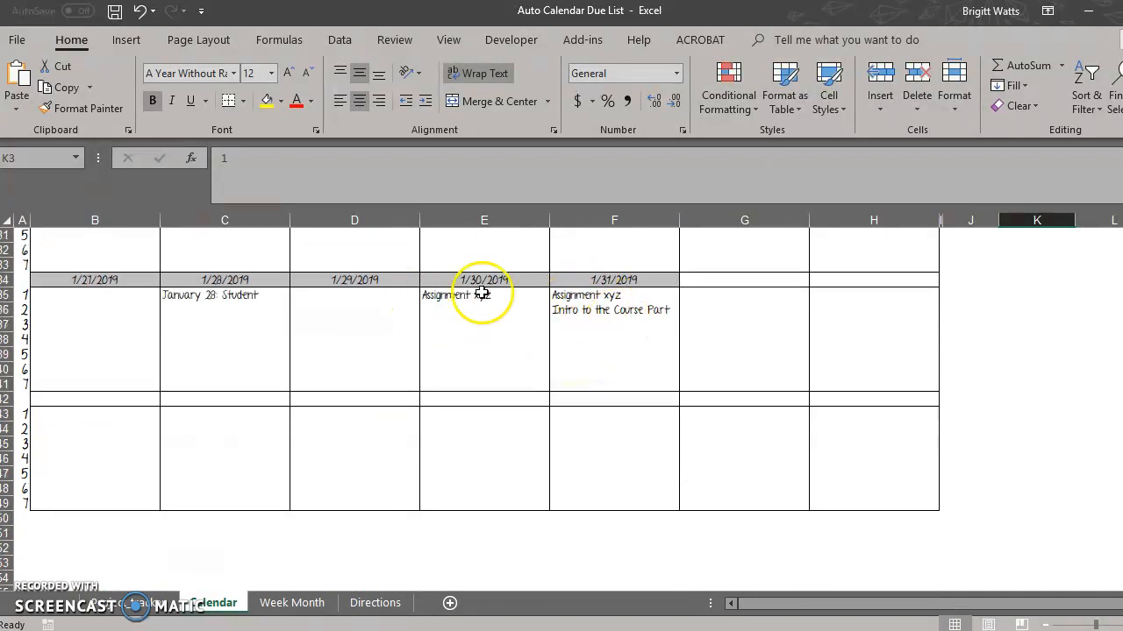
pyautogui.scroll(10, 620, 295)
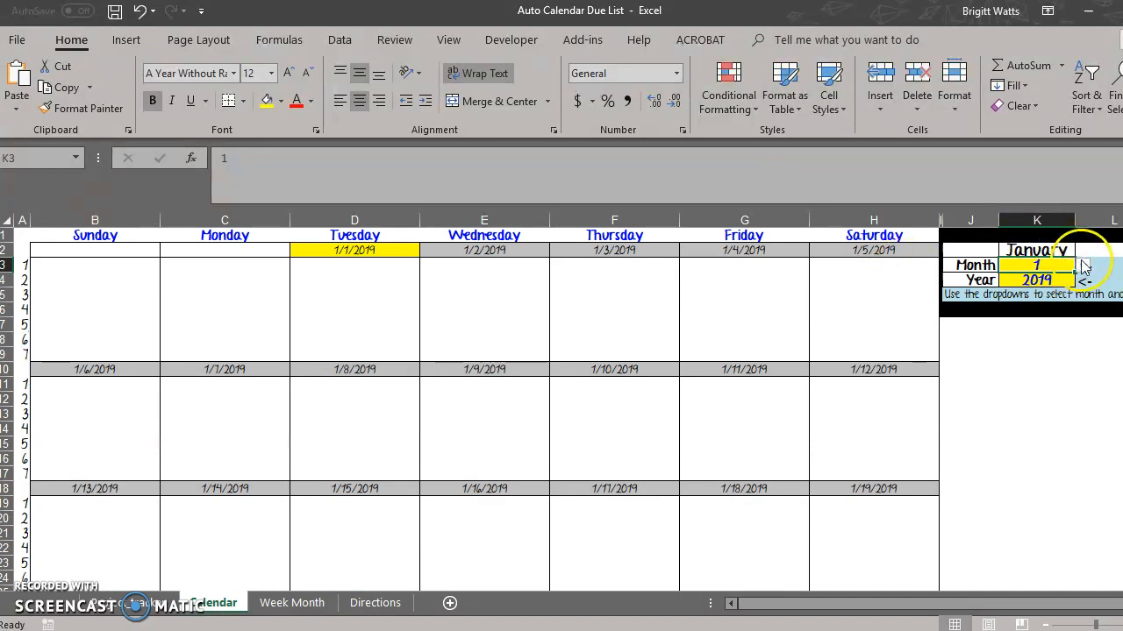
# View the available year choices for the calendar and leave the selection as it is.
pyautogui.click(1044, 280)
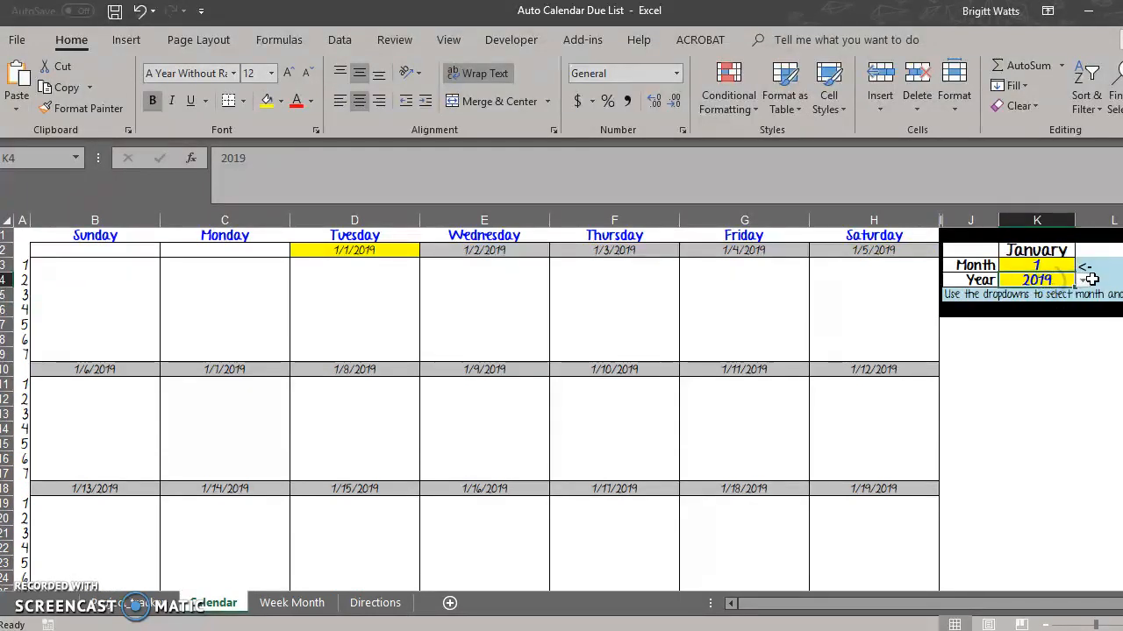
pyautogui.click(1084, 280)
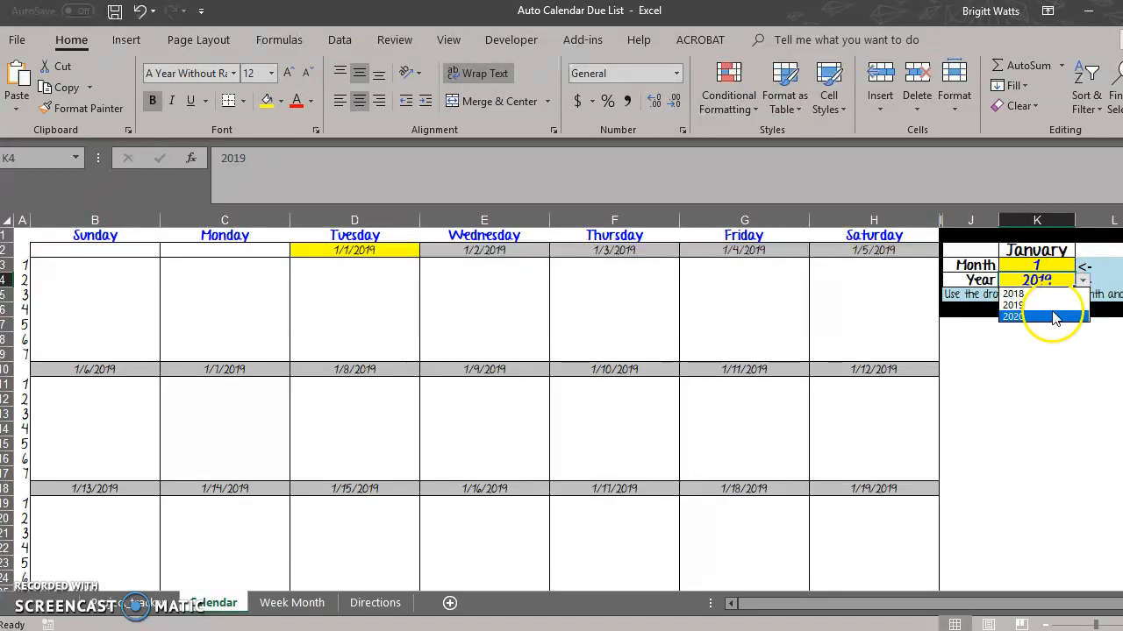
pyautogui.click(1039, 364)
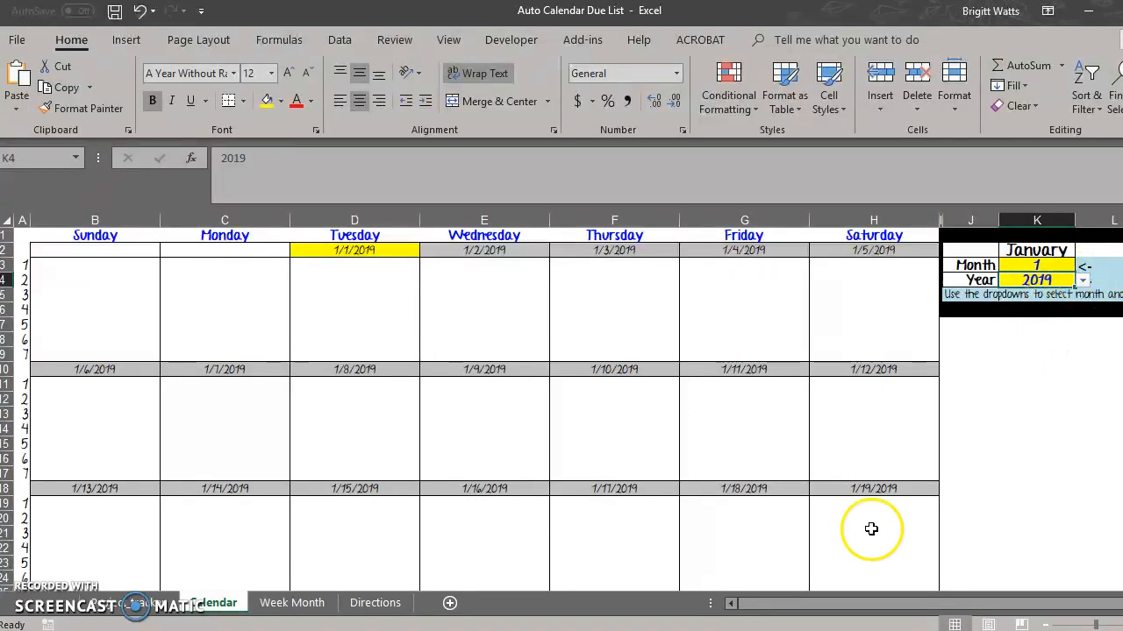
# On the Week Month sheet, filter the DUE DATE column to include every month of 2019.
pyautogui.click(295, 604)
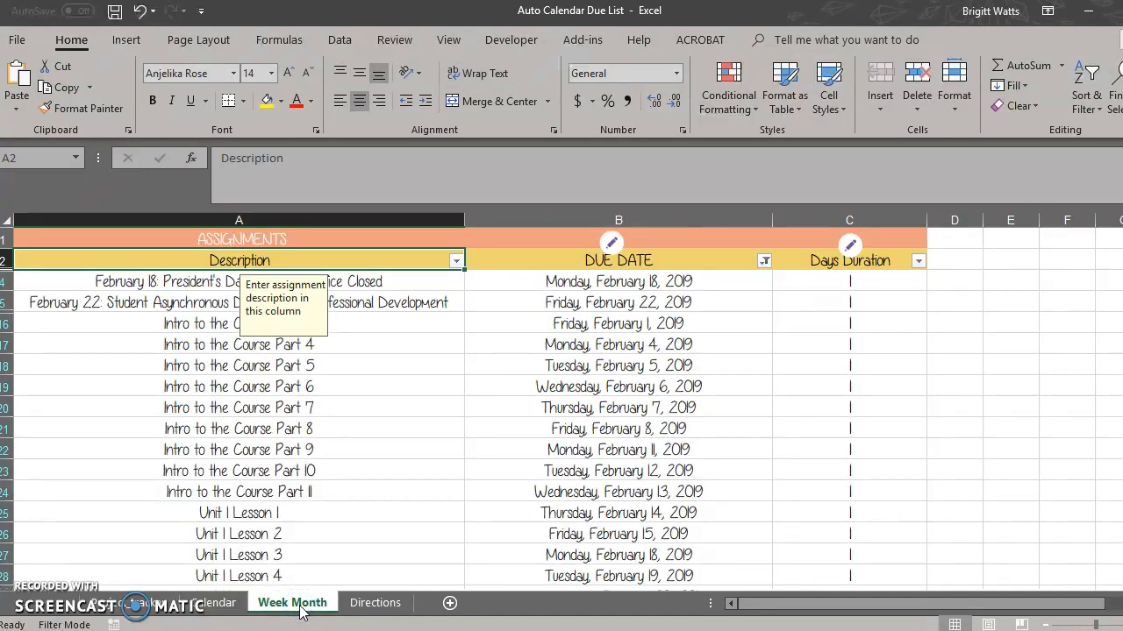
pyautogui.click(934, 386)
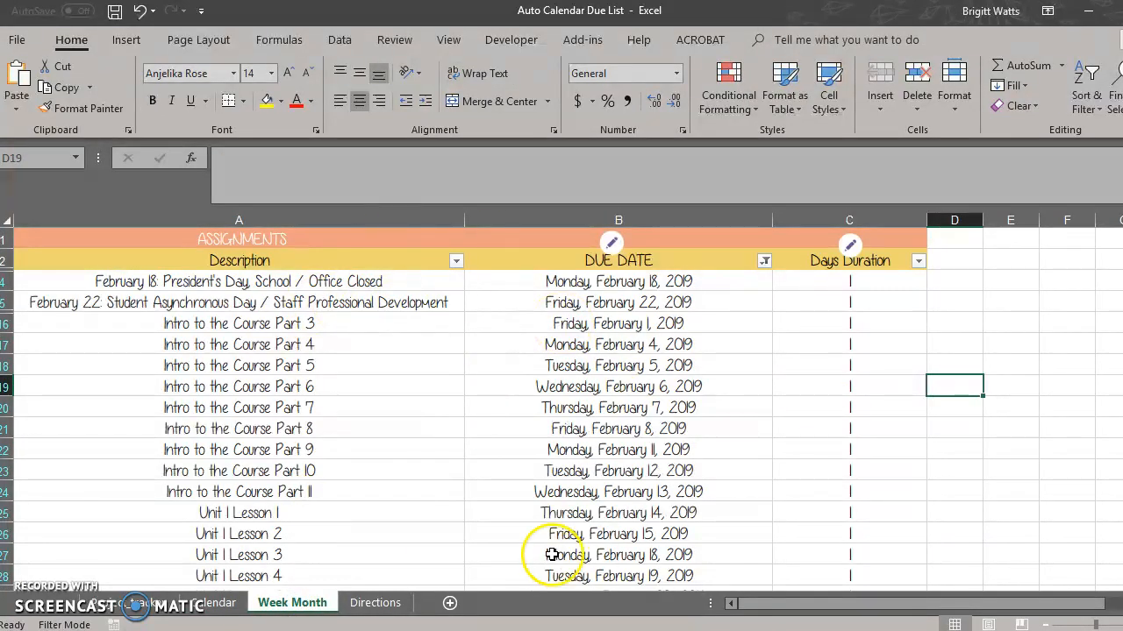
pyautogui.click(765, 262)
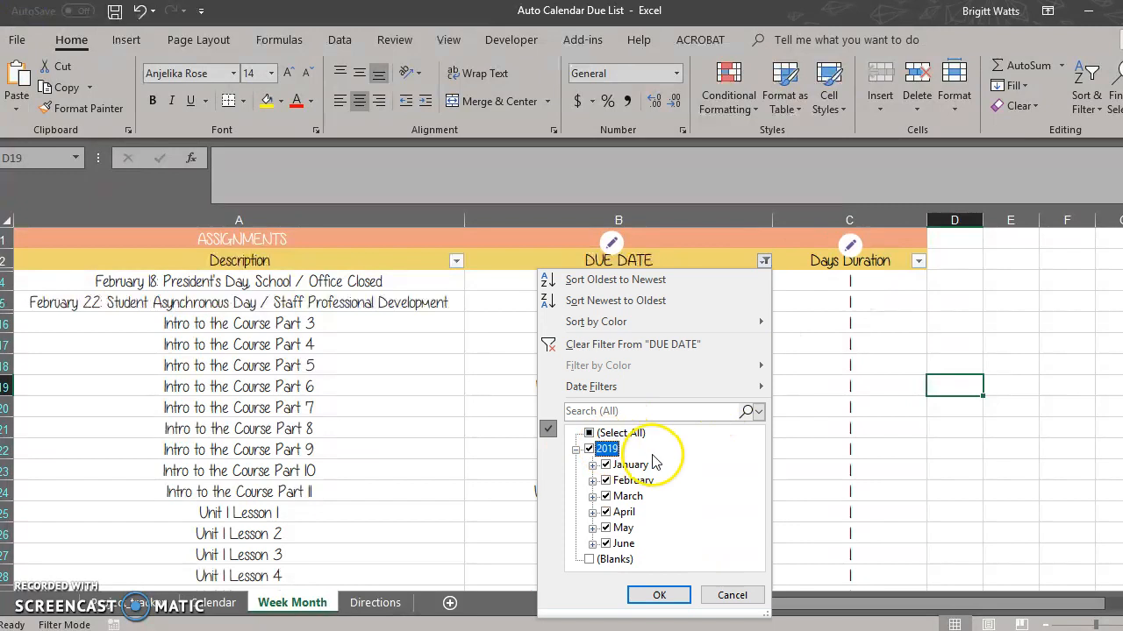
pyautogui.click(674, 597)
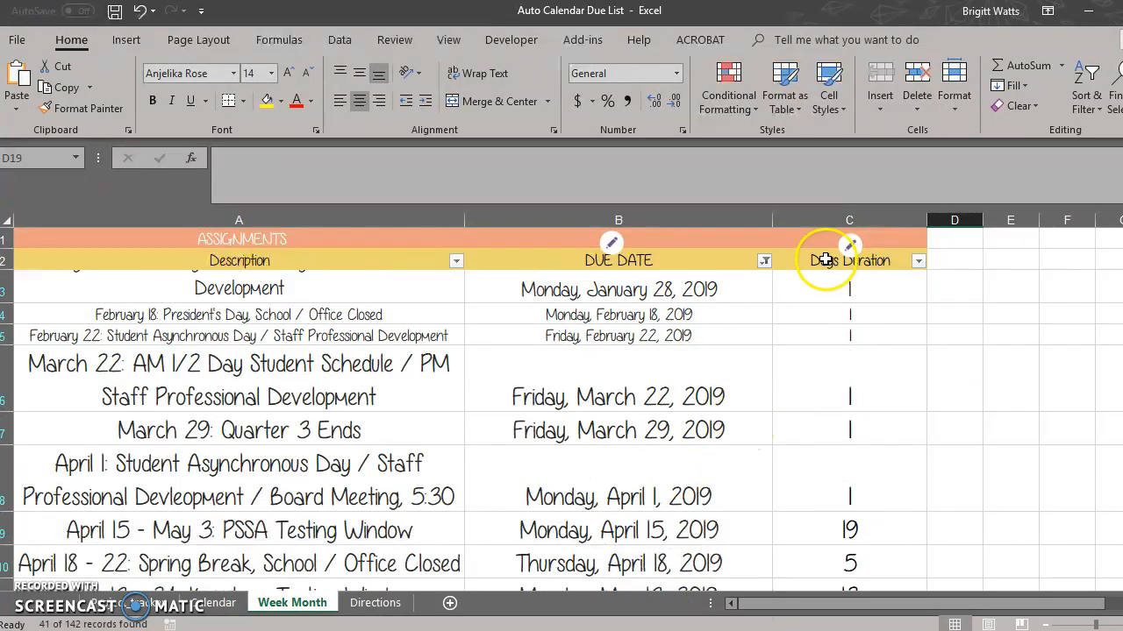
# Filter the DUE DATE column to show only January 2019.
pyautogui.click(764, 260)
pyautogui.click(603, 449)
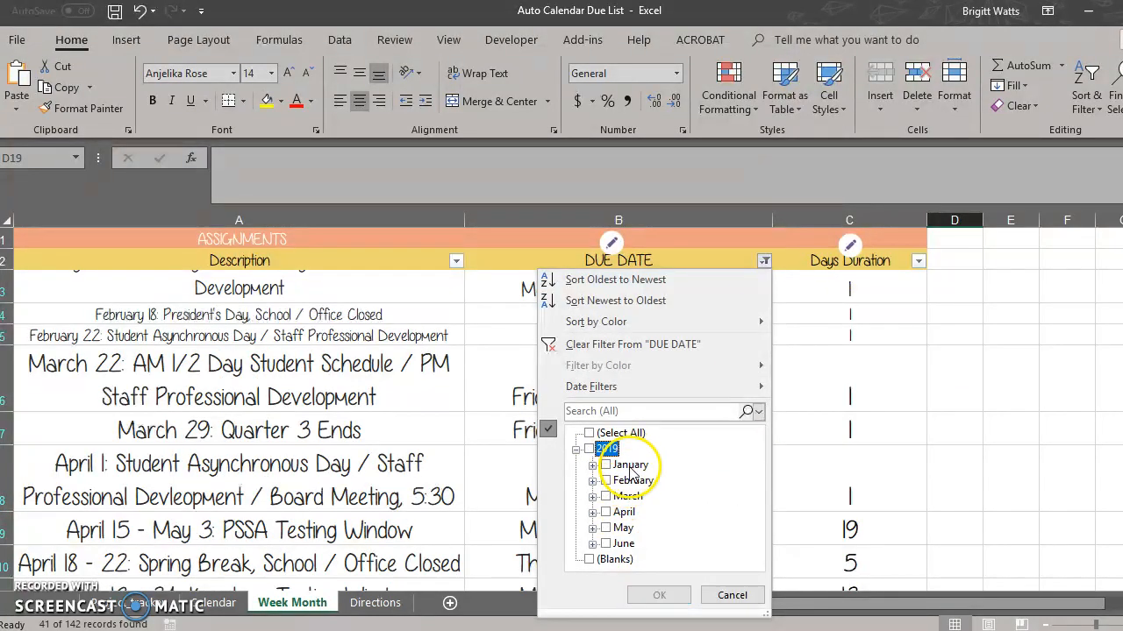
pyautogui.click(605, 465)
pyautogui.click(659, 596)
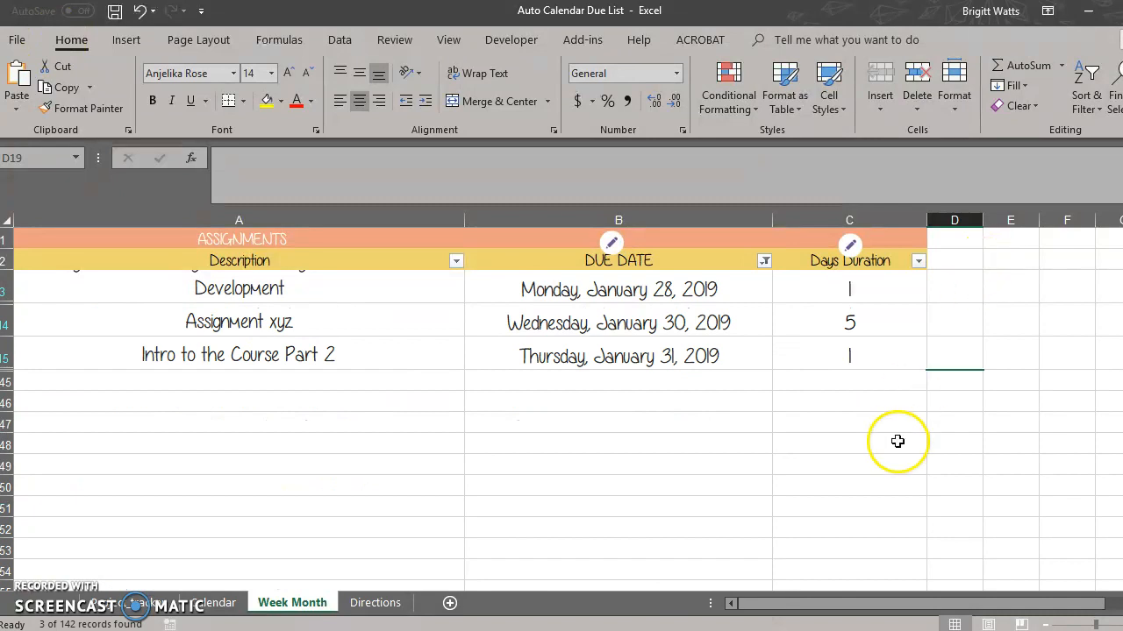
# Fill the formulas of the Intro to the Course Part 2 row, A15:C15, down into the empty rows below.
pyautogui.moveTo(363, 361); pyautogui.dragTo(789, 363)
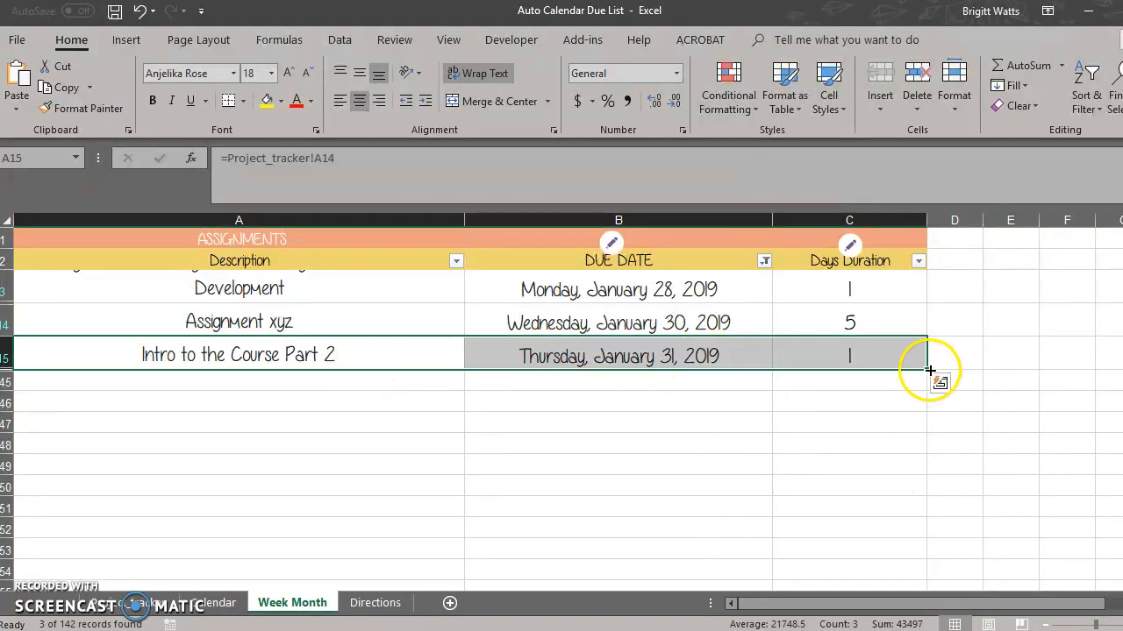
pyautogui.moveTo(928, 368); pyautogui.dragTo(935, 579)
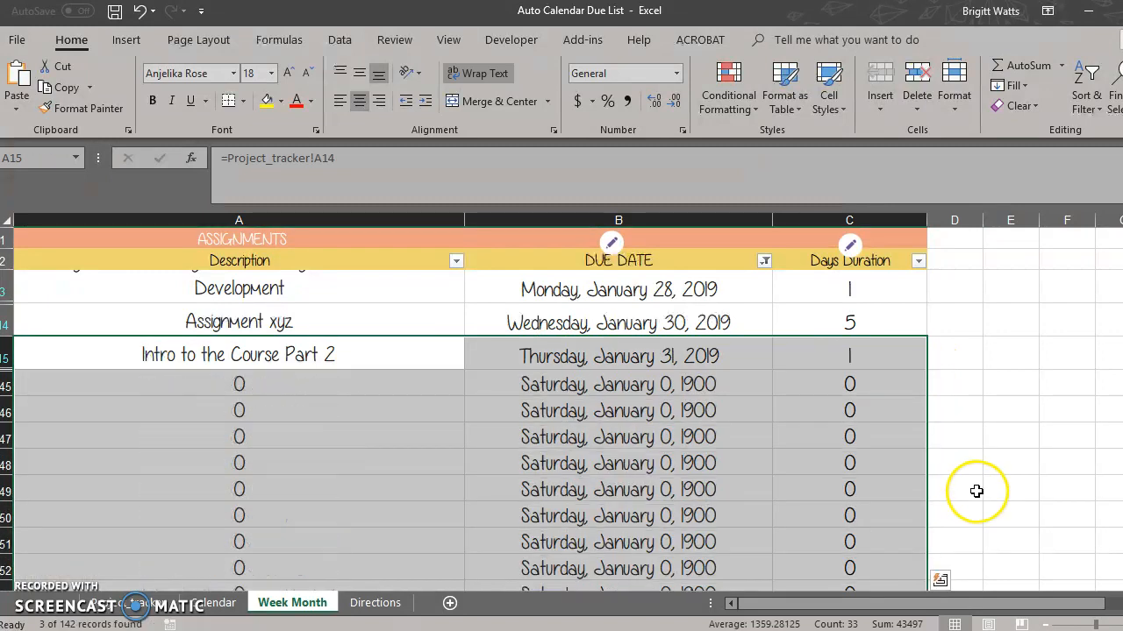
# Undo the formula fill in the empty rows below the Intro to the Course Part 2 row.
pyautogui.moveTo(276, 386); pyautogui.dragTo(830, 371)
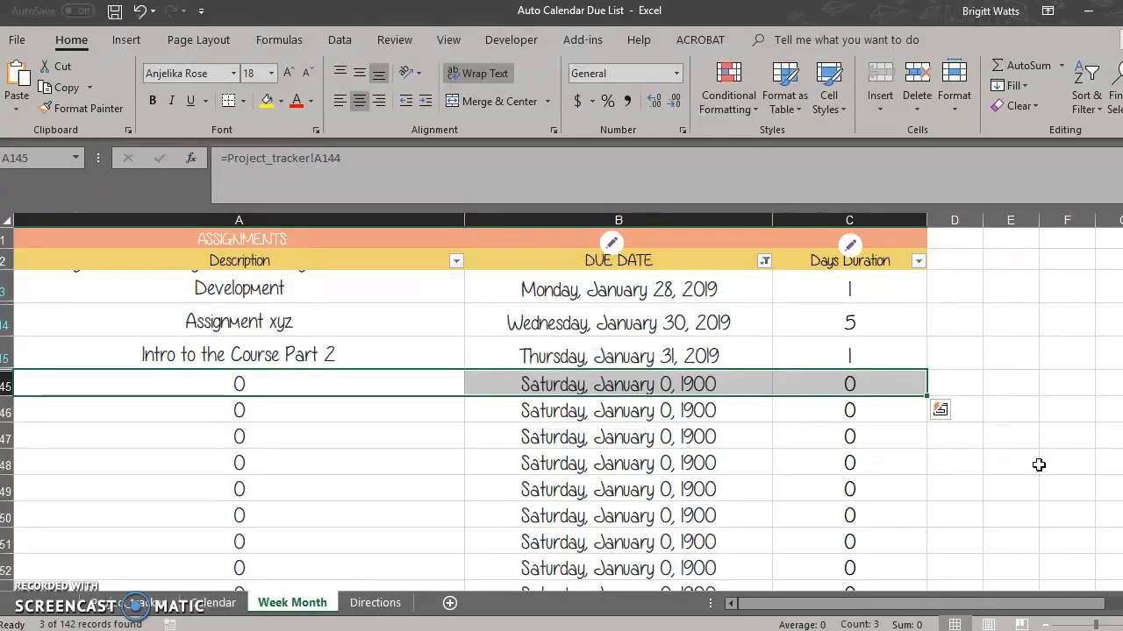
pyautogui.hotkey('ctrl', 'z')
pyautogui.click(968, 351)
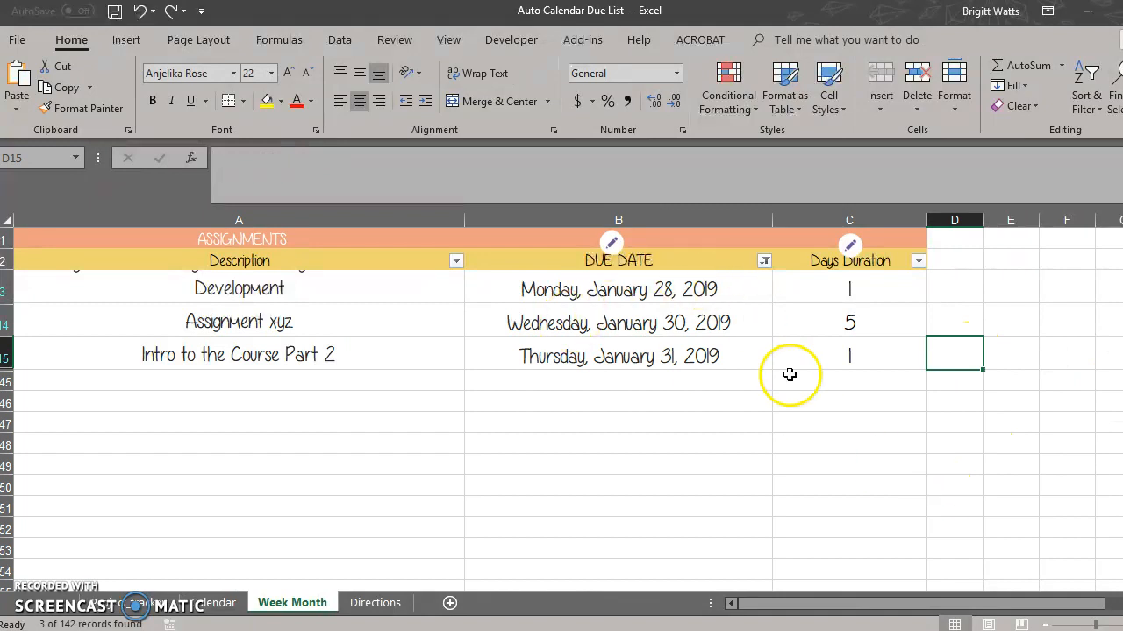
# Widen the DUE DATE filter from January to every month of 2019, leaving blanks excluded.
pyautogui.click(771, 267)
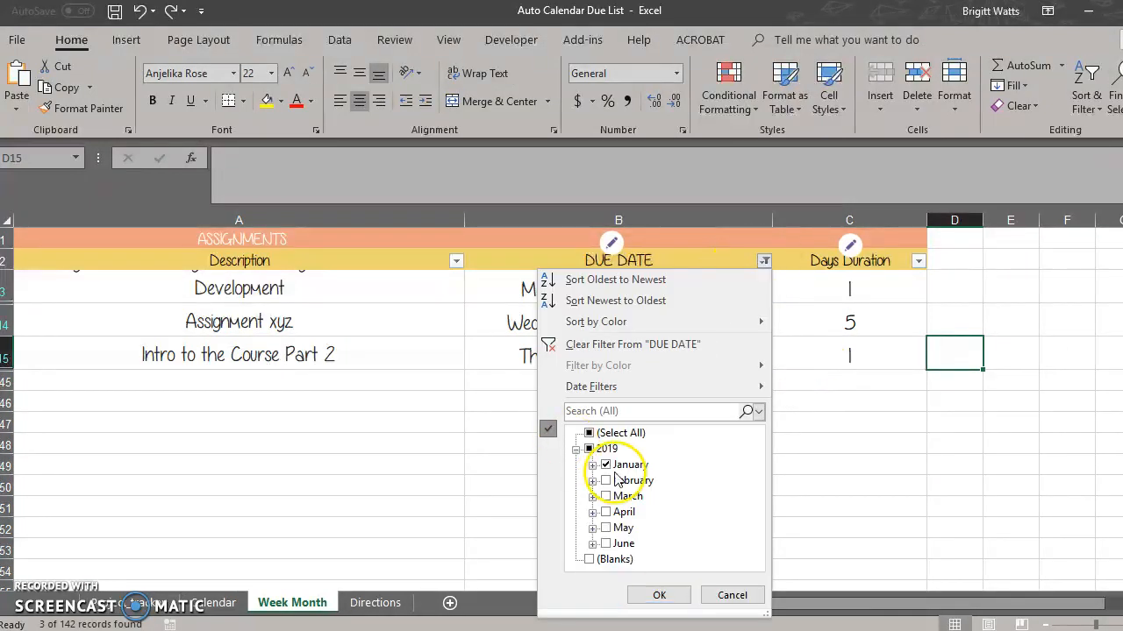
pyautogui.click(606, 450)
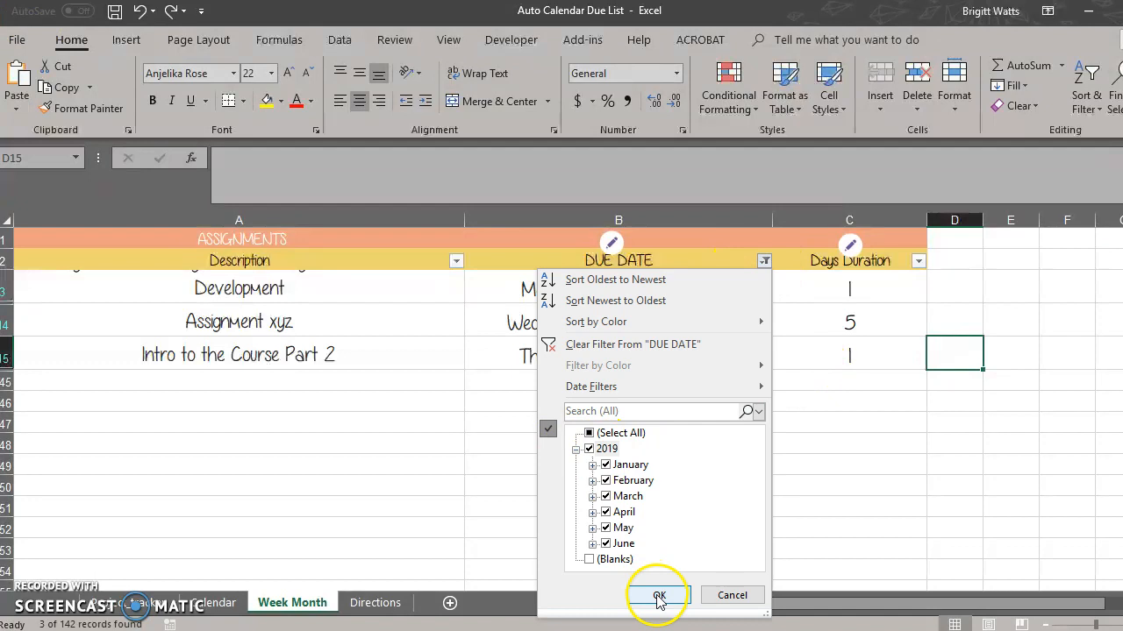
pyautogui.click(659, 594)
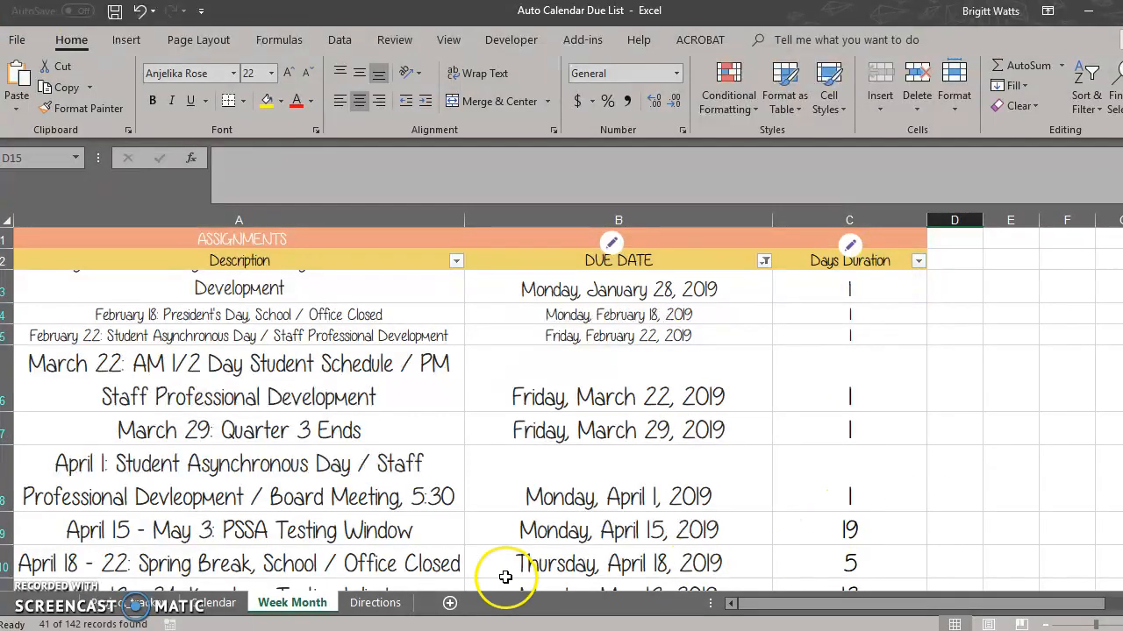
# View the Directions sheet and set the month on the Calendar sheet to 2.
pyautogui.click(375, 603)
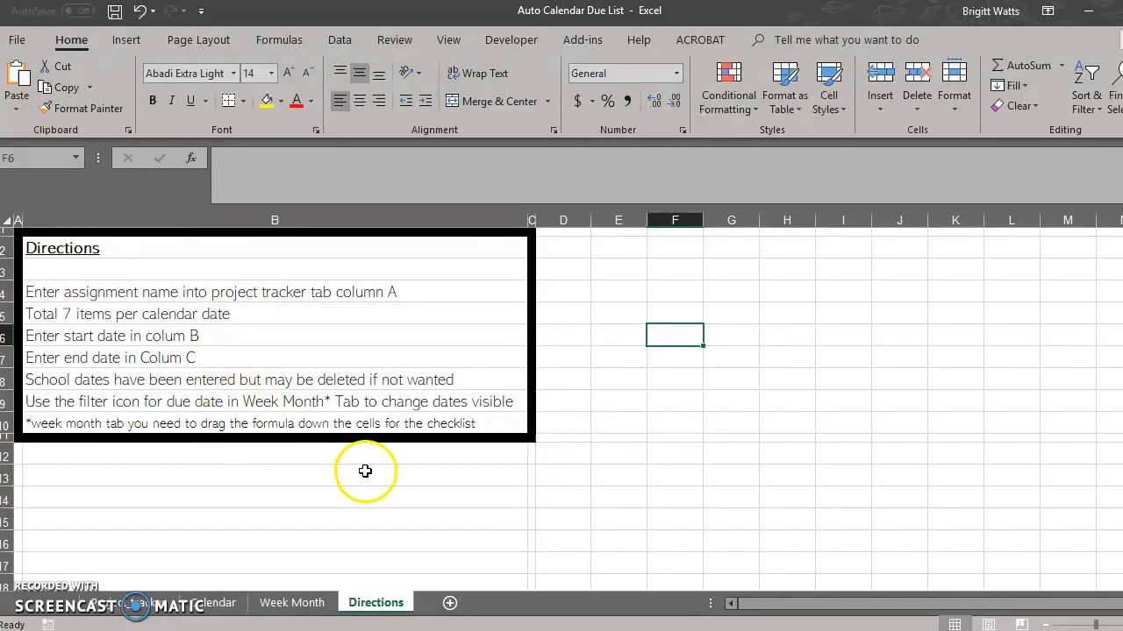
pyautogui.click(217, 603)
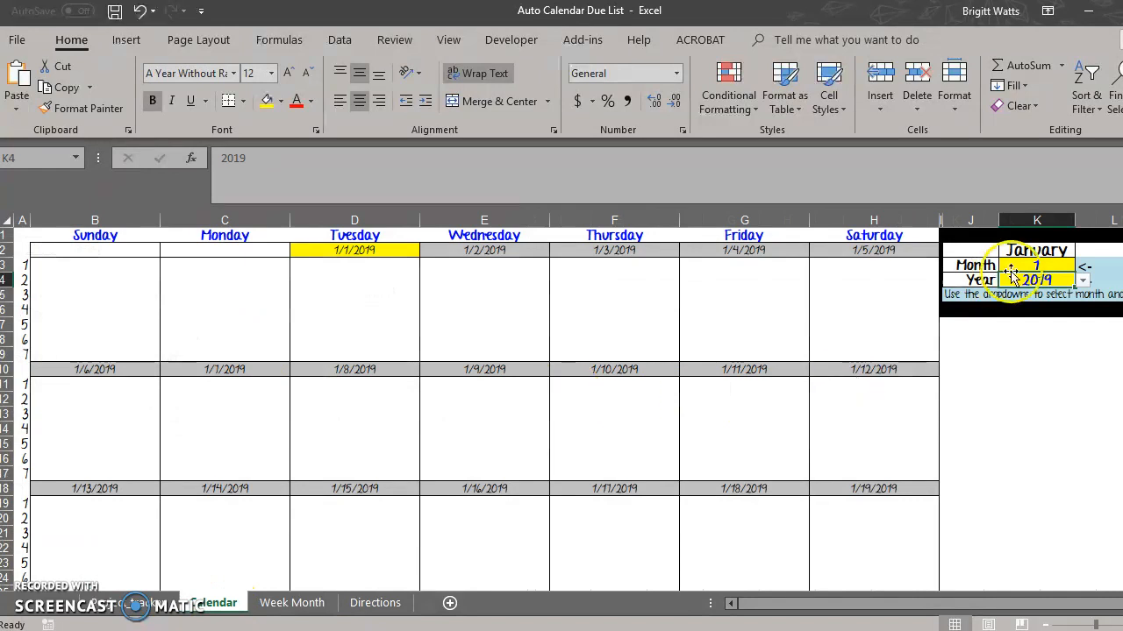
pyautogui.click(1044, 264)
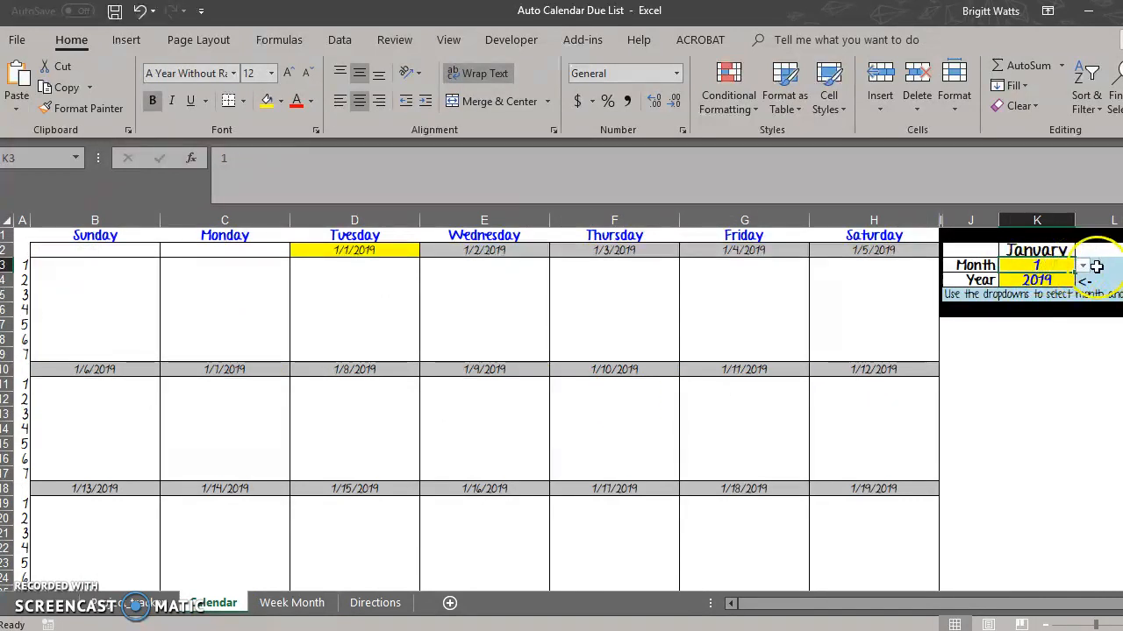
pyautogui.click(1084, 266)
pyautogui.click(1044, 295)
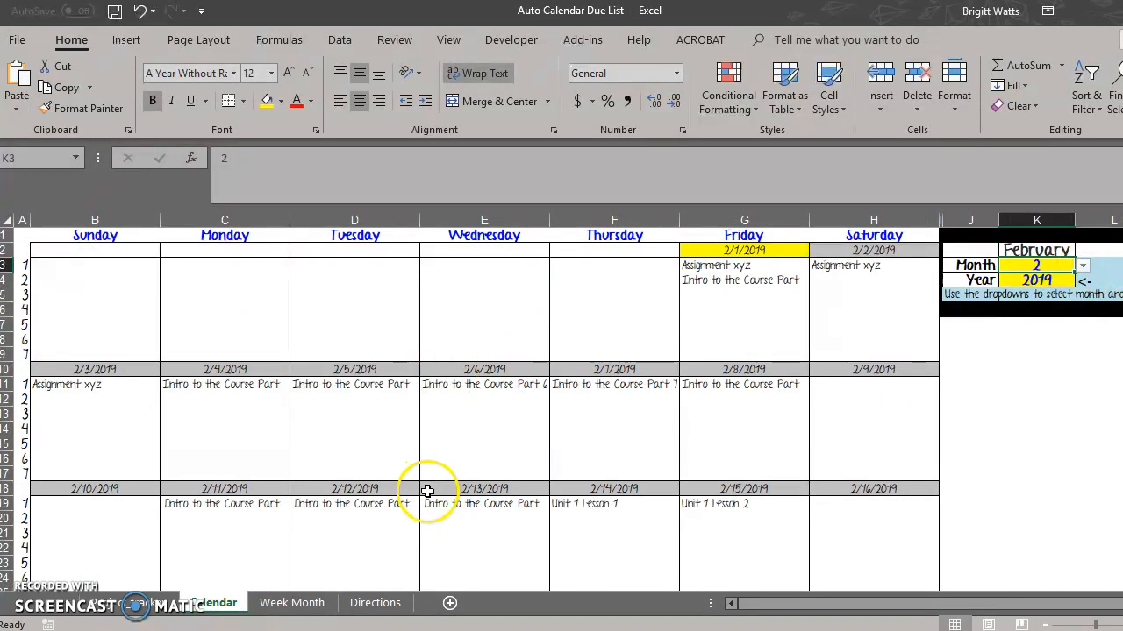
# Examine the assignments listed under 2/1/2019 and the numbered slots available for each calendar date.
pyautogui.click(738, 267)
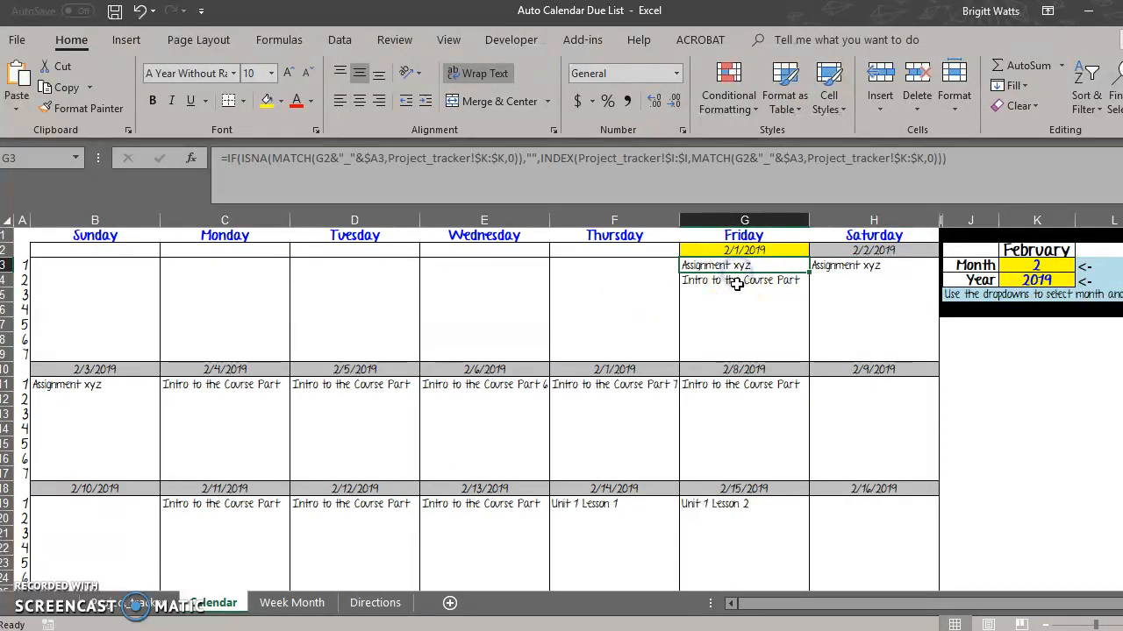
pyautogui.click(736, 285)
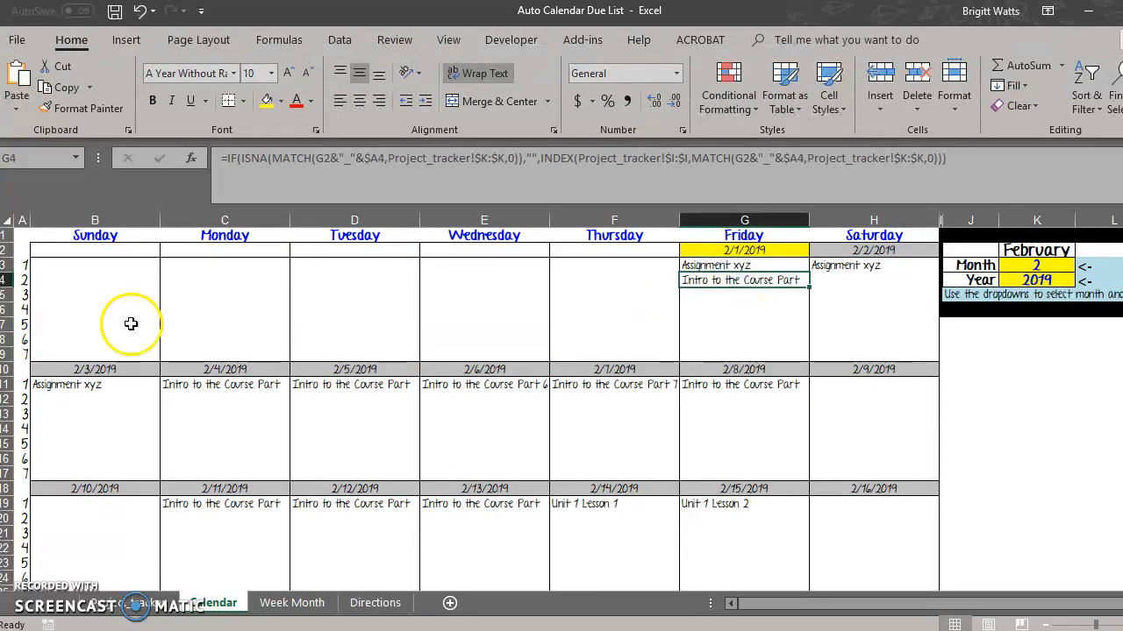
pyautogui.click(24, 339)
pyautogui.click(21, 324)
pyautogui.click(21, 309)
pyautogui.click(27, 295)
pyautogui.click(22, 279)
pyautogui.click(772, 266)
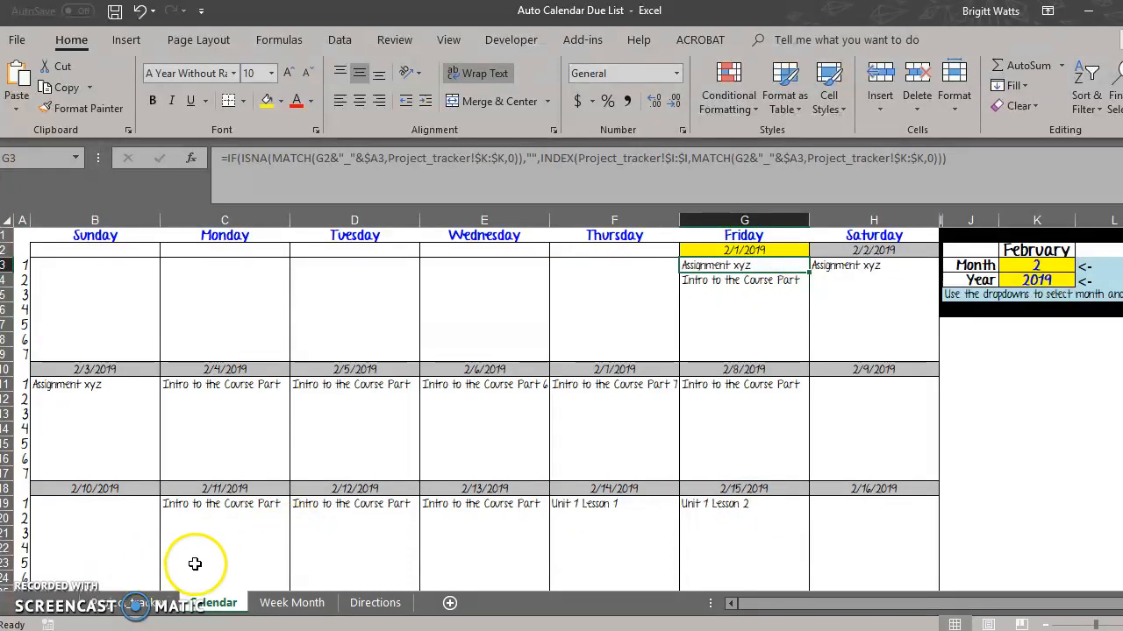
# In the project tracker, extend the Assignment xyz entry in A13 to read "Assignment xyz, assignment a".
pyautogui.click(135, 605)
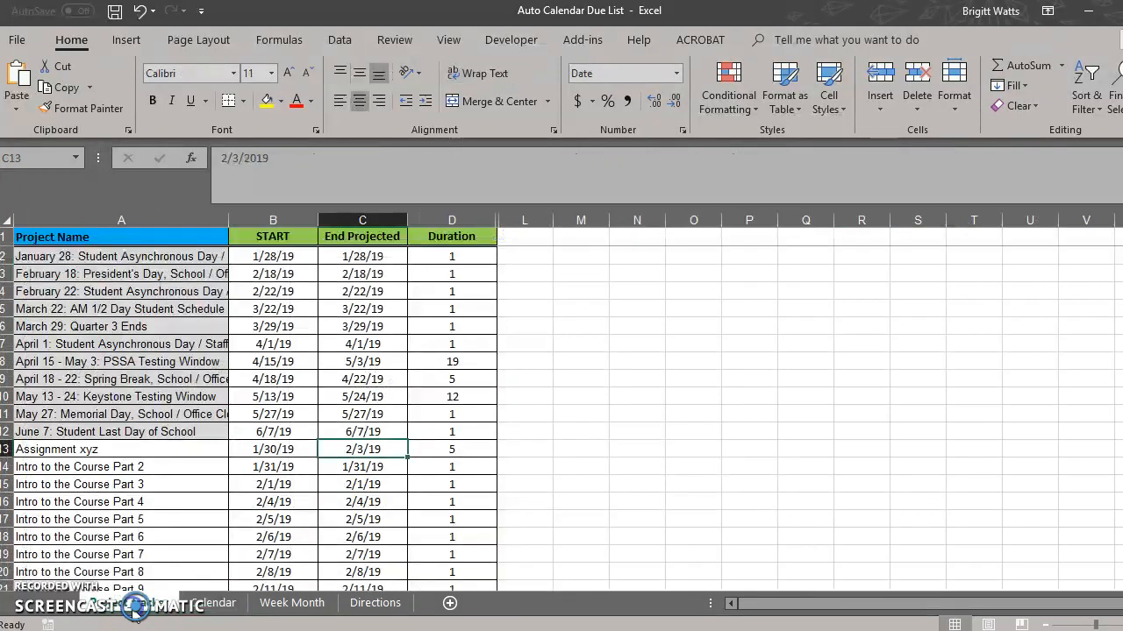
pyautogui.click(116, 453)
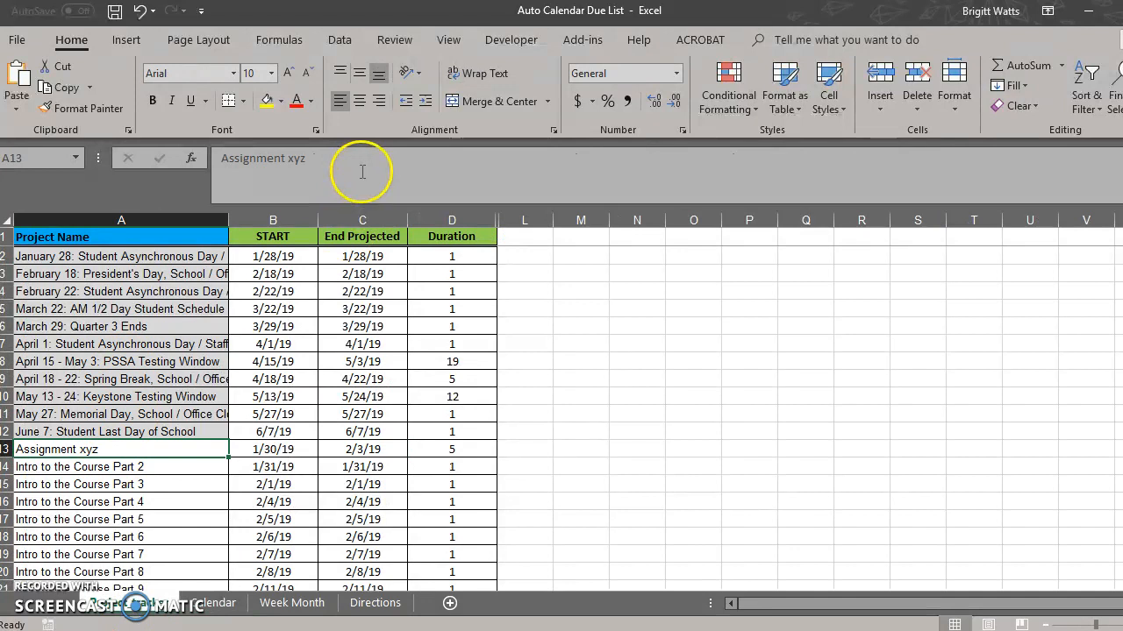
pyautogui.click(361, 171)
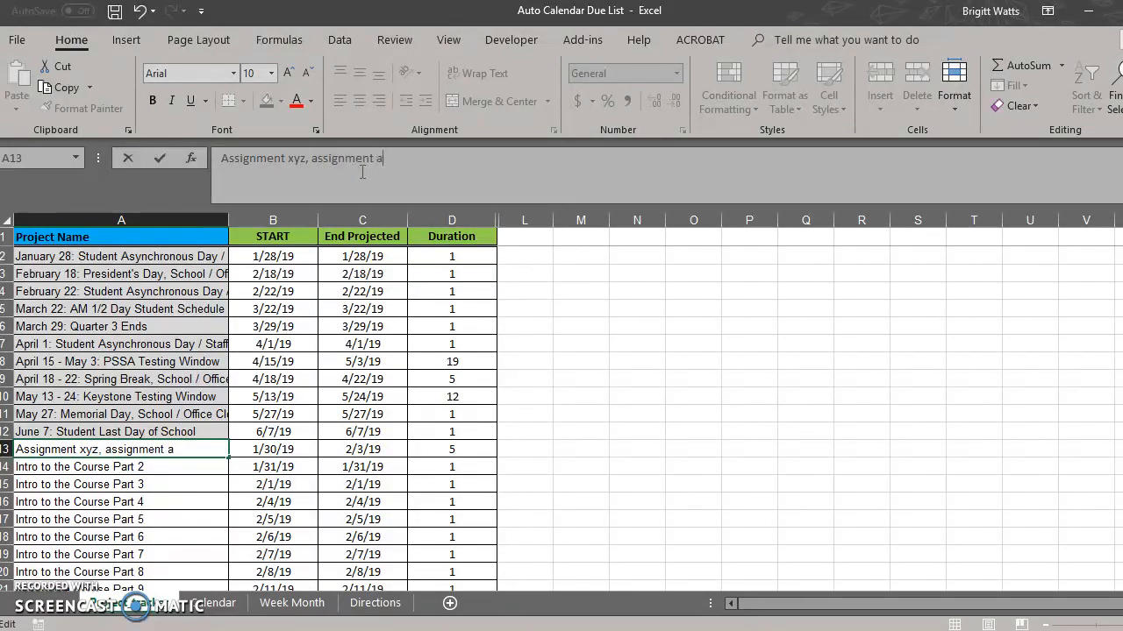
pyautogui.click(577, 350)
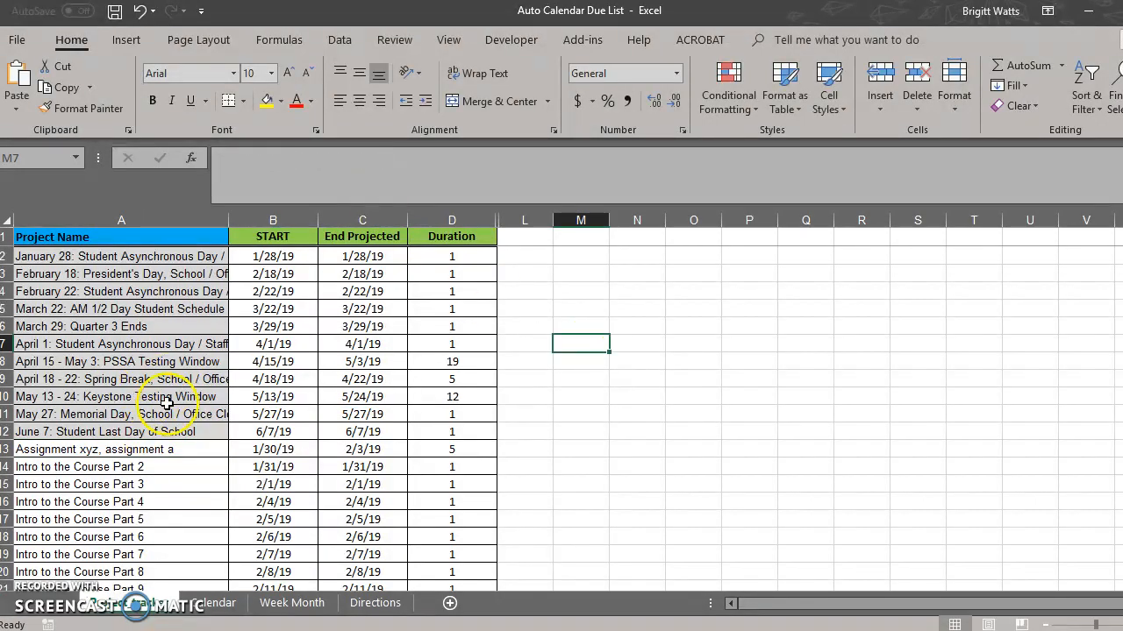
# On the Calendar sheet, increase the height of row 3 to fit two lines of assignment text.
pyautogui.click(214, 602)
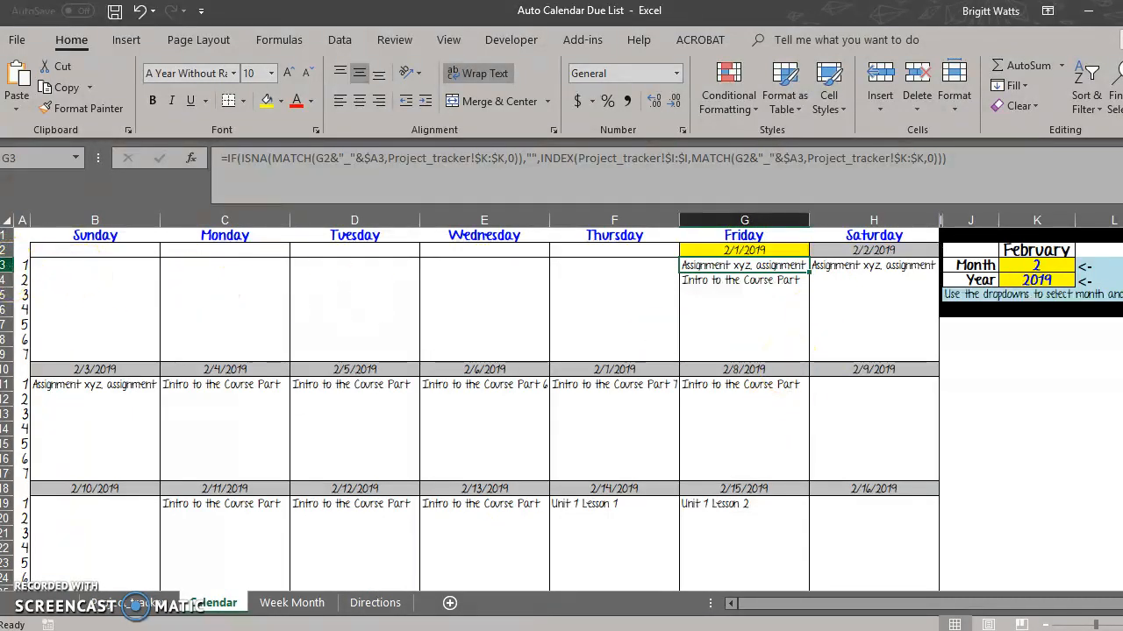
pyautogui.click(9, 265)
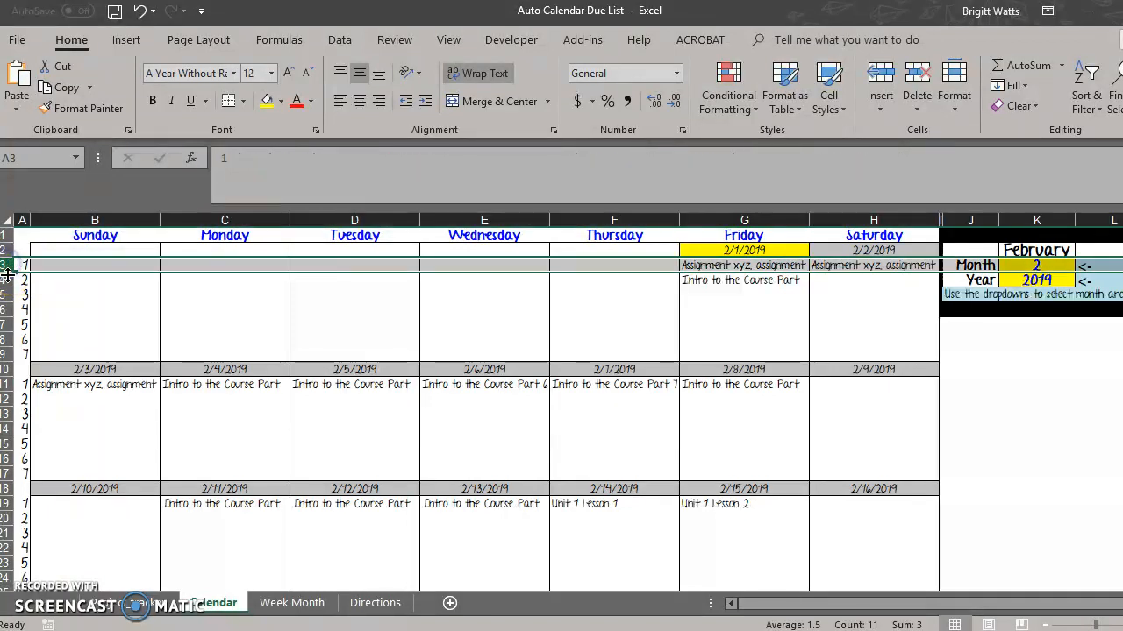
pyautogui.moveTo(7, 270); pyautogui.dragTo(7, 290)
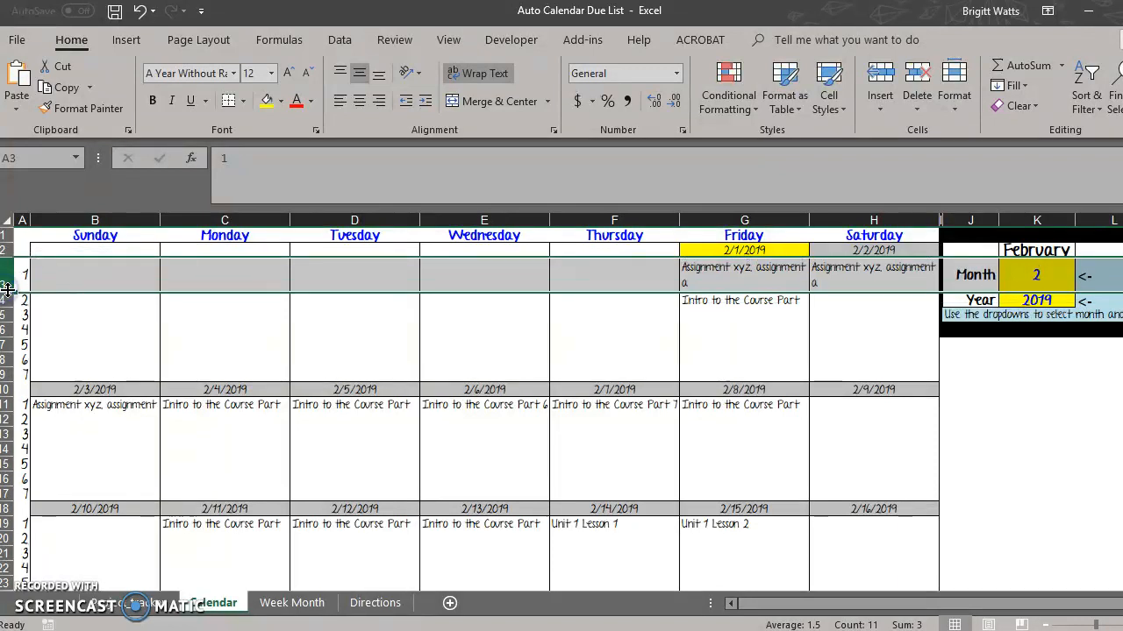
pyautogui.click(1037, 377)
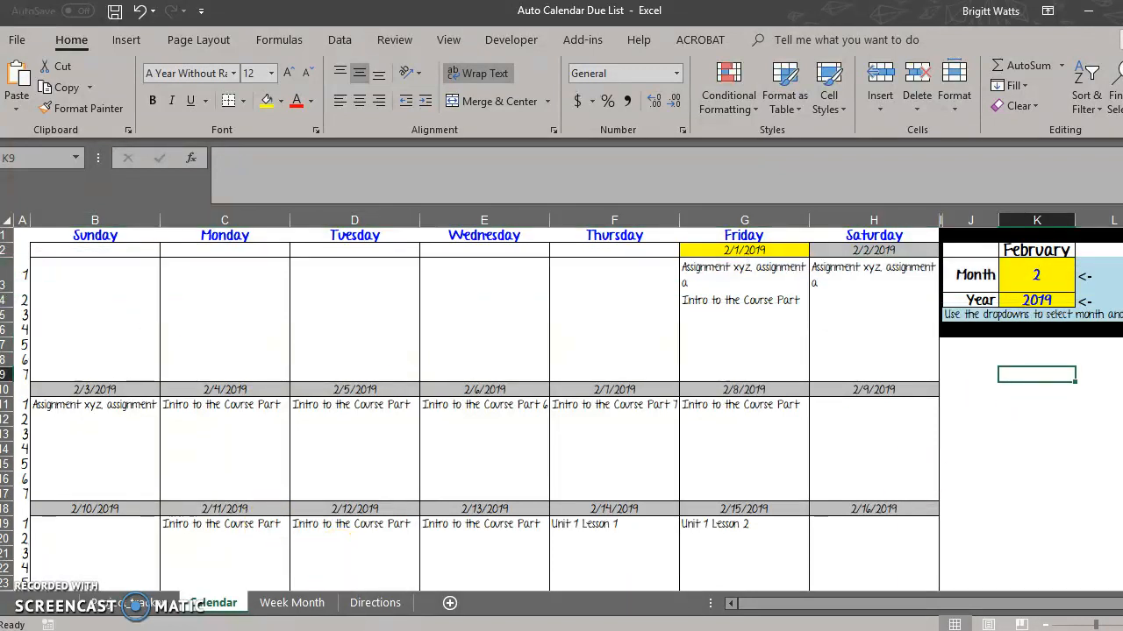
# Switch to Snipping Tool, capture the calendar week of 2/3/2019 to 2/9/2019, and close the snip.
pyautogui.click(357, 630)
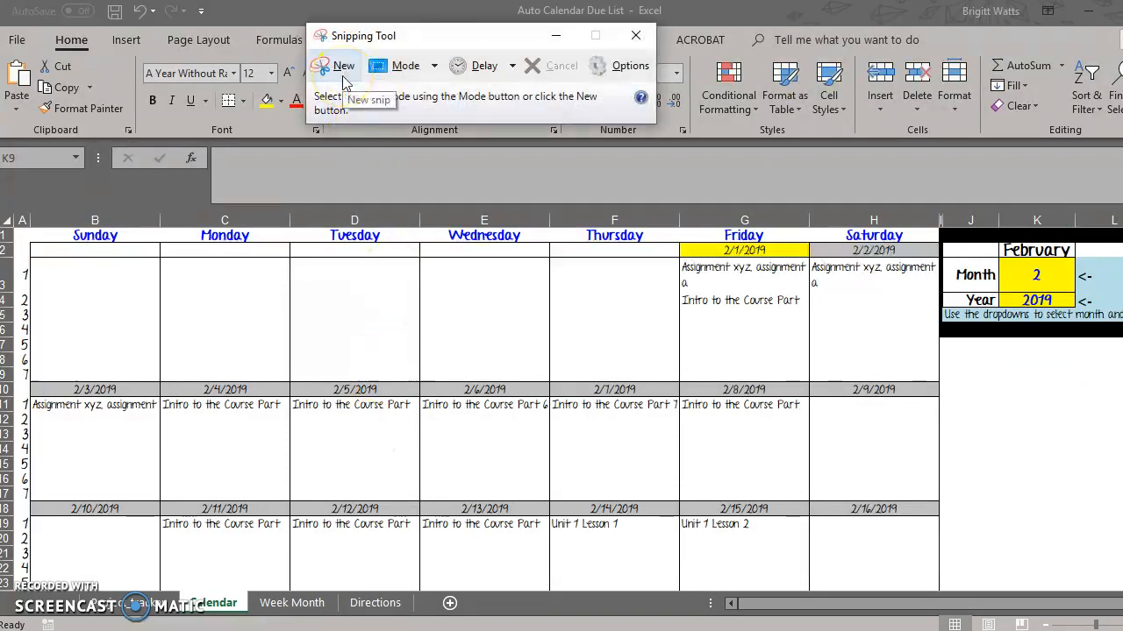
pyautogui.click(343, 67)
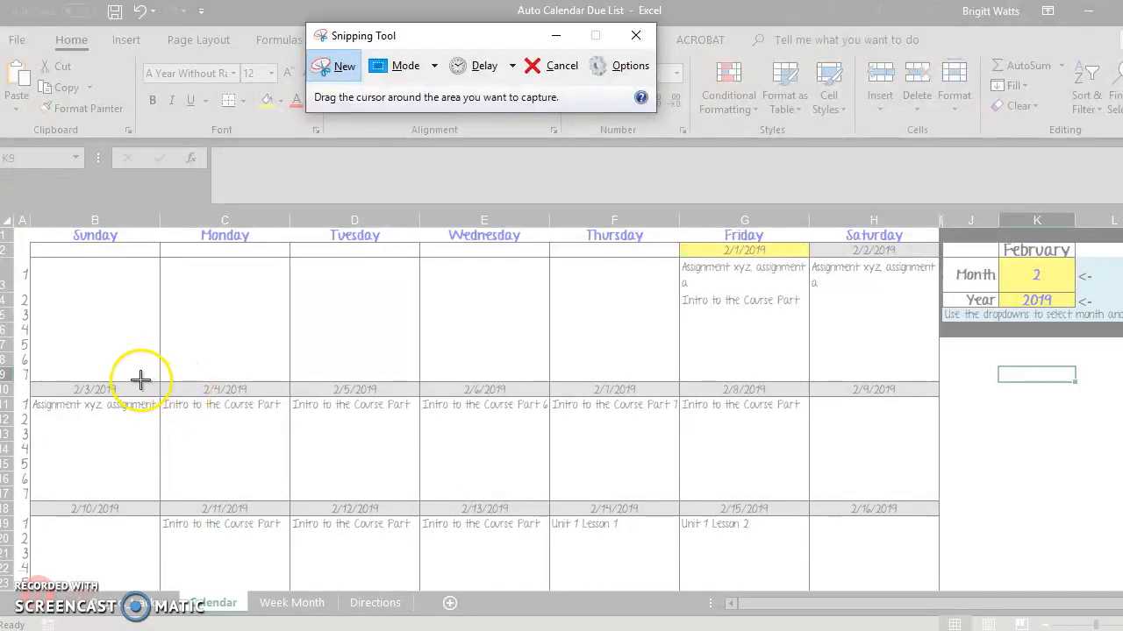
pyautogui.moveTo(12, 382); pyautogui.dragTo(964, 503)
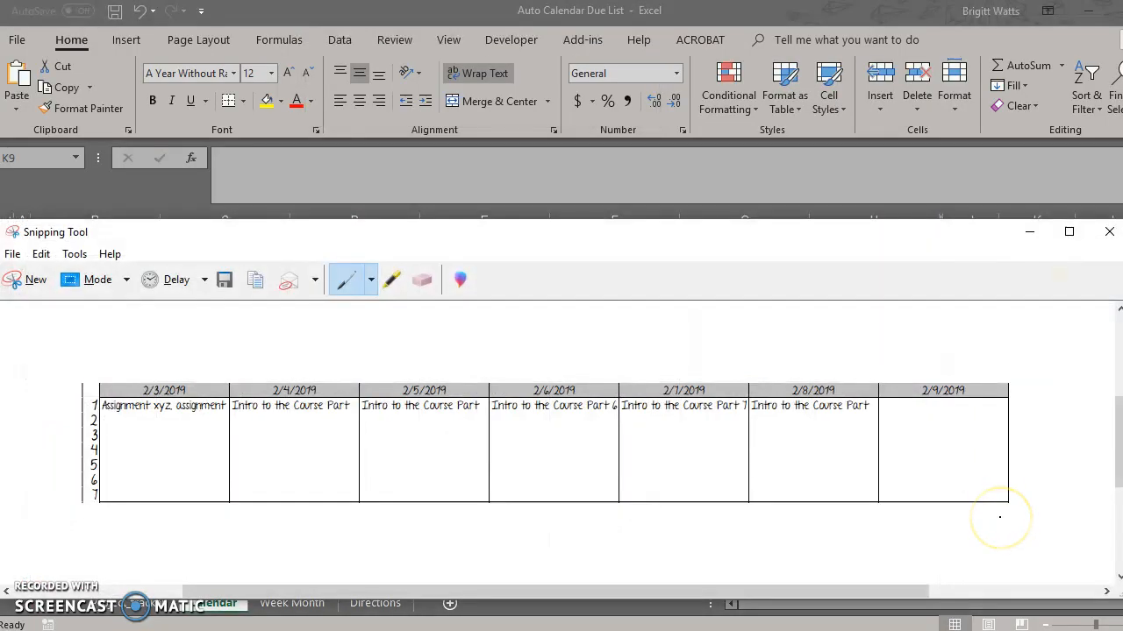
pyautogui.click(942, 448)
pyautogui.click(1109, 231)
pyautogui.click(636, 428)
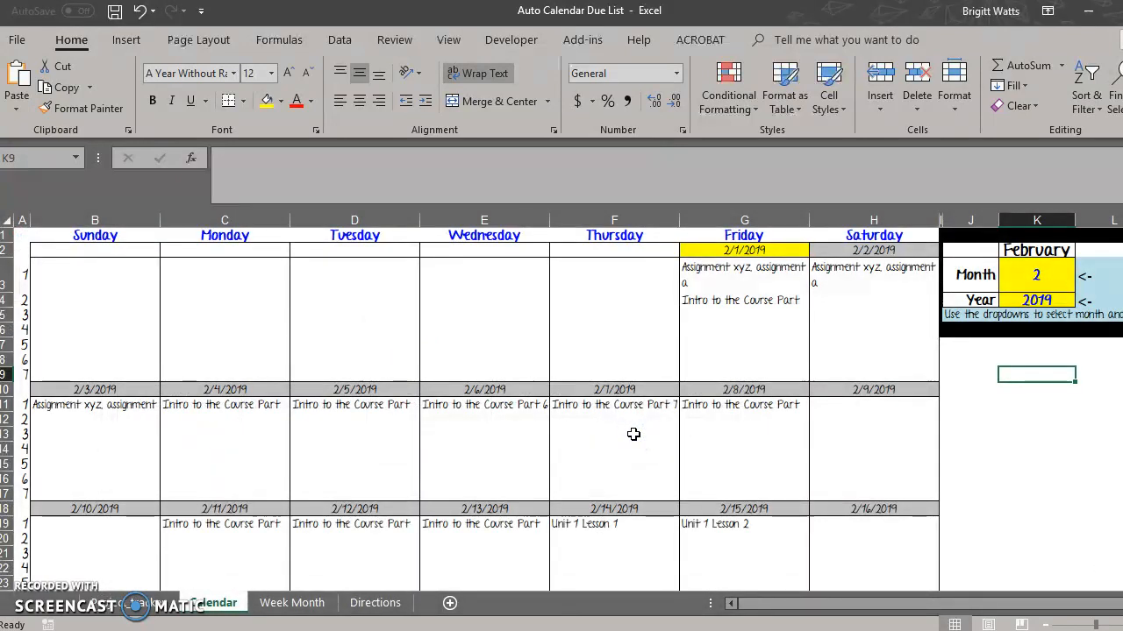